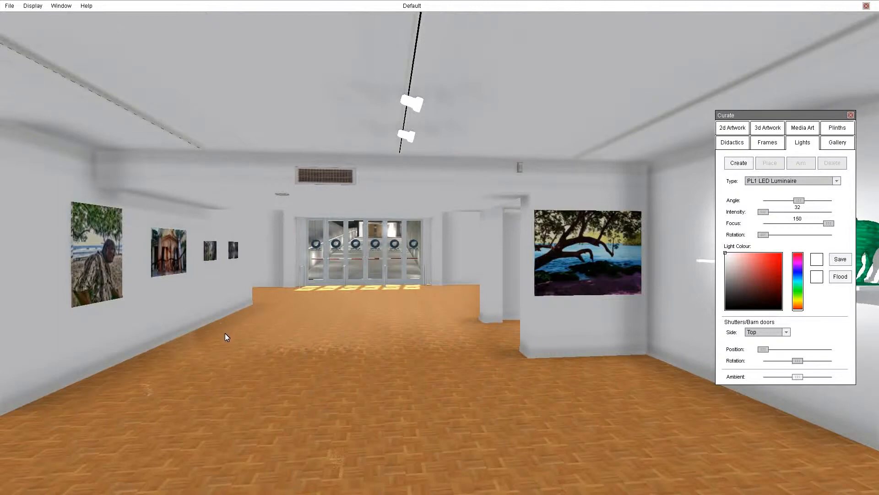
# Step: Orbit the view up to the ceiling lights, then left toward the three-sculpture wall
pyautogui.moveTo(186, 321)
pyautogui.mouseDown(button='right')
pyautogui.moveTo(221, 326)
pyautogui.moveTo(257, 301)
pyautogui.moveTo(259, 219)
pyautogui.moveTo(324, 282)
pyautogui.moveTo(394, 308)
pyautogui.mouseUp(button='right')
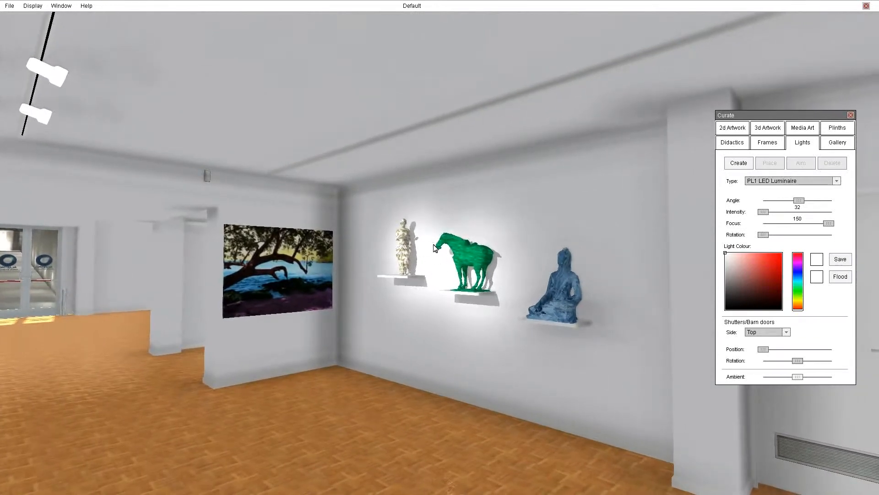
pyautogui.moveTo(455, 280)
pyautogui.mouseDown(button='right')
pyautogui.moveTo(426, 338)
pyautogui.moveTo(351, 336)
pyautogui.mouseUp(button='right')
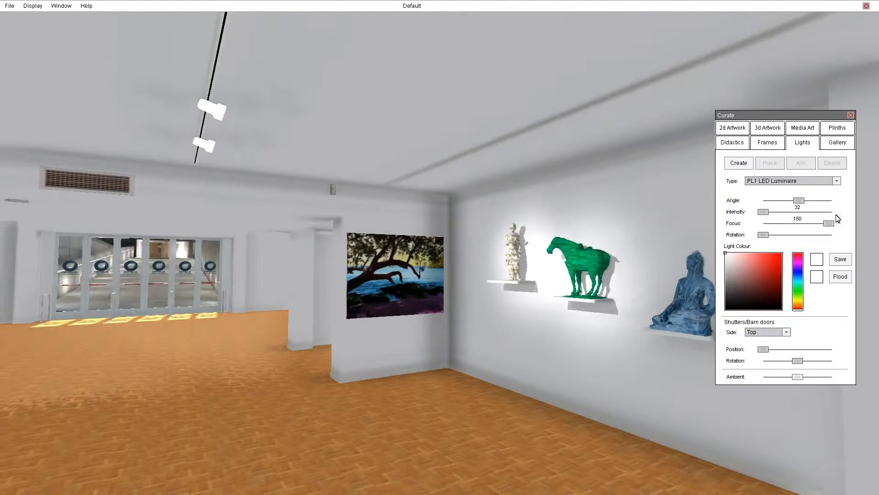
# Step: Inspect the spotlights aimed at the horse, then walk down the corridor to the portrait wall
pyautogui.click(205, 143)
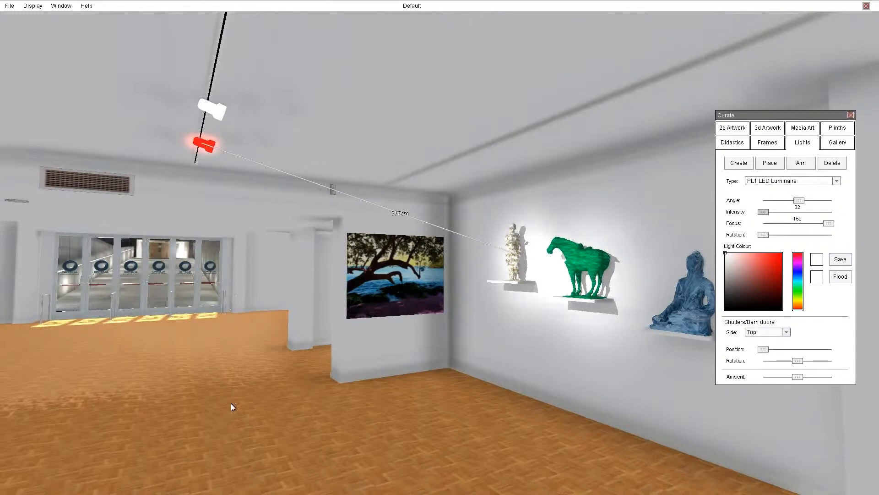
pyautogui.click(214, 112)
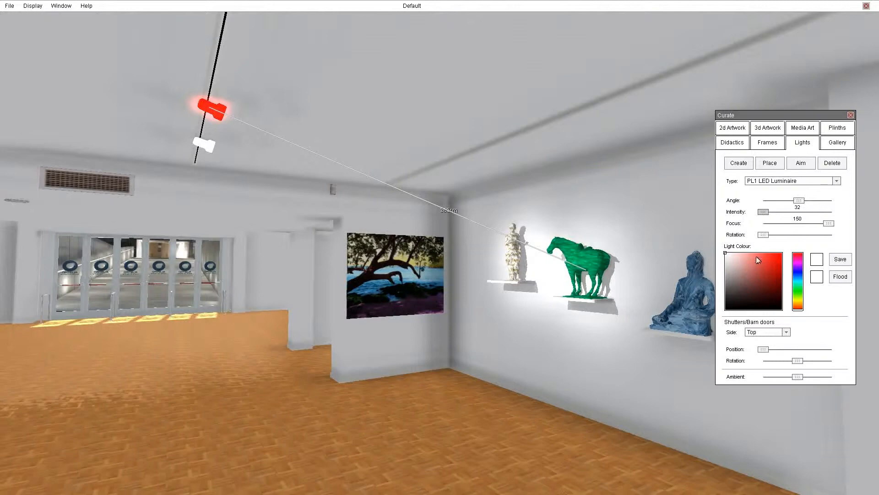
pyautogui.moveTo(568, 297); pyautogui.dragTo(1, 304)
pyautogui.press('Up')
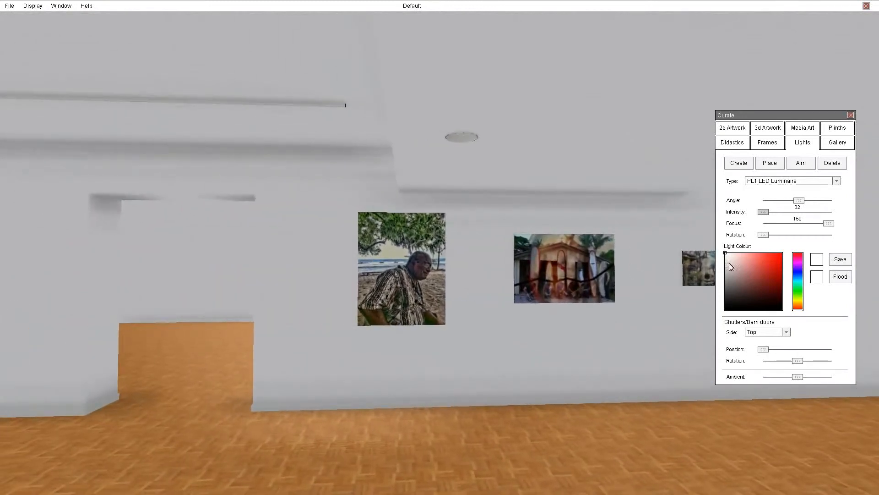
# Step: Choose the Default light type, fix a light on the ceiling, and aim it at the portrait
pyautogui.click(777, 182)
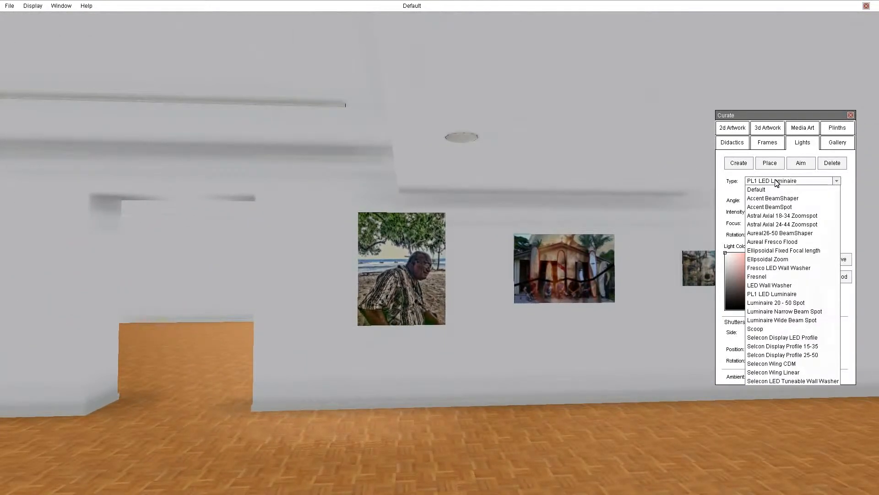
pyautogui.click(768, 190)
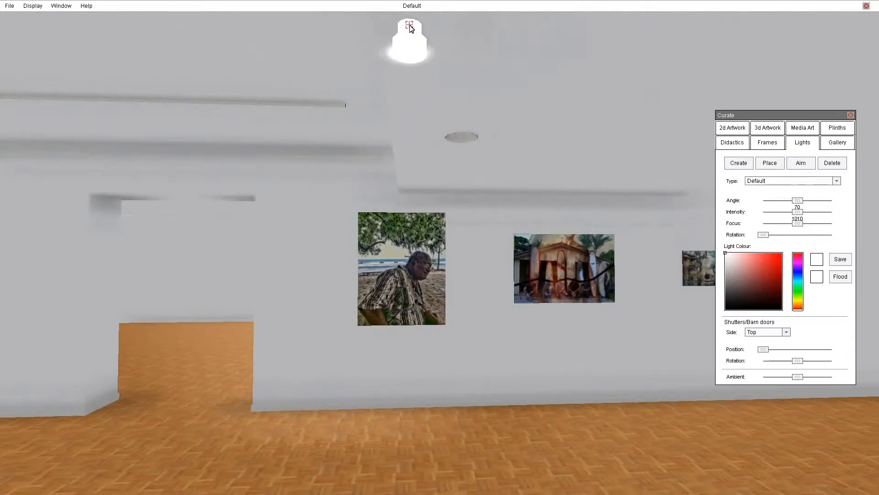
pyautogui.click(404, 26)
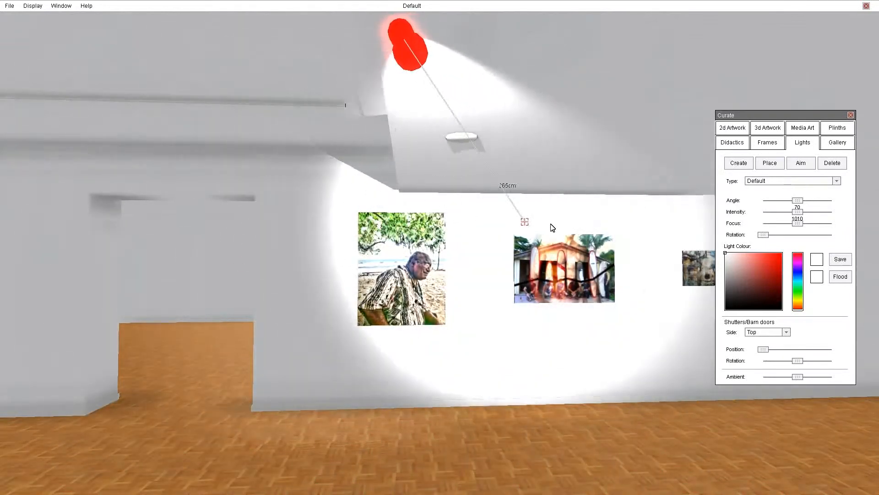
pyautogui.click(411, 277)
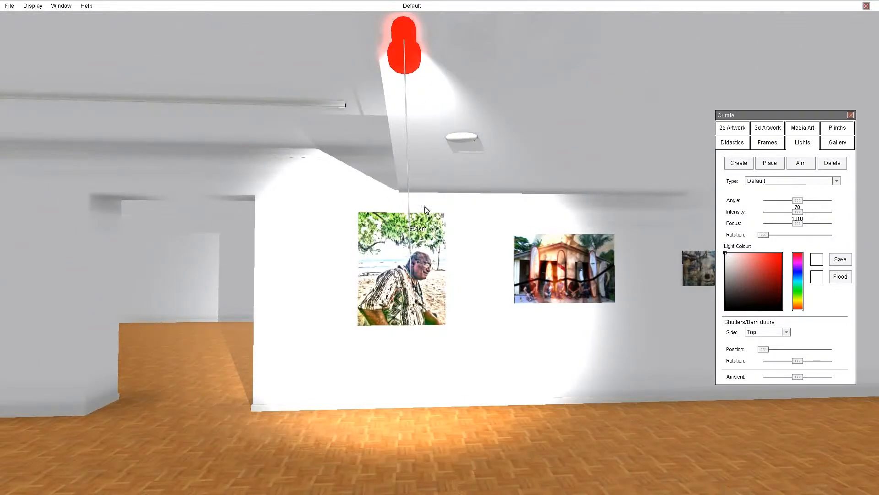
# Step: Shape the portrait spot into a smaller sharp circle: intensity 36, focus 72, slightly brighter ambient light
pyautogui.moveTo(798, 202); pyautogui.dragTo(782, 198)
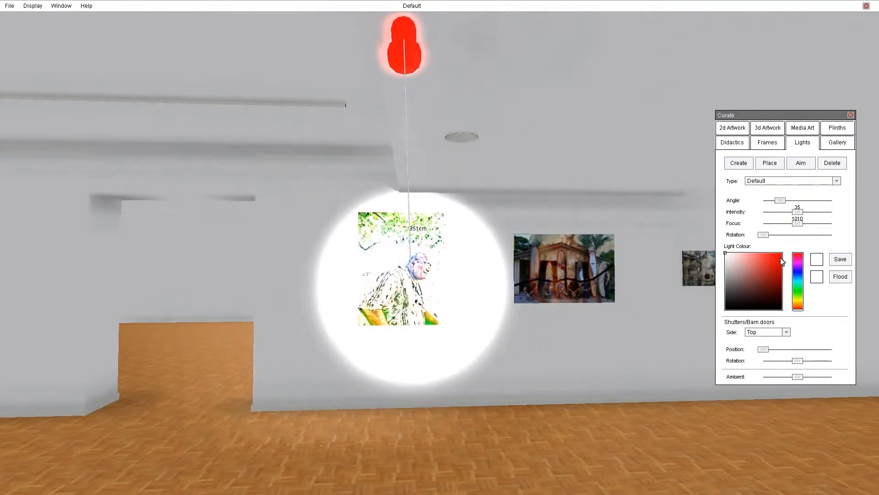
pyautogui.moveTo(798, 210)
pyautogui.mouseDown()
pyautogui.moveTo(763, 213)
pyautogui.moveTo(840, 226)
pyautogui.moveTo(776, 231)
pyautogui.moveTo(794, 225)
pyautogui.mouseUp()
pyautogui.moveTo(799, 380); pyautogui.dragTo(775, 381)
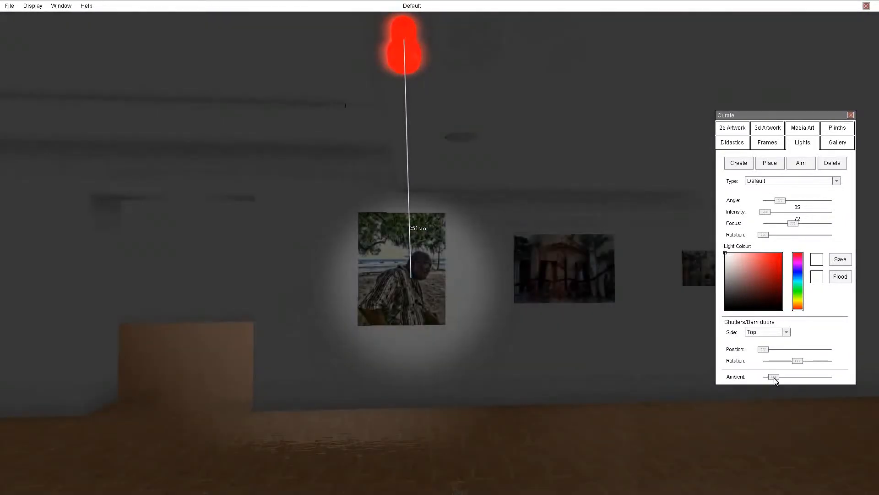
pyautogui.moveTo(785, 203)
pyautogui.mouseDown()
pyautogui.moveTo(794, 205)
pyautogui.moveTo(774, 210)
pyautogui.moveTo(784, 211)
pyautogui.mouseUp()
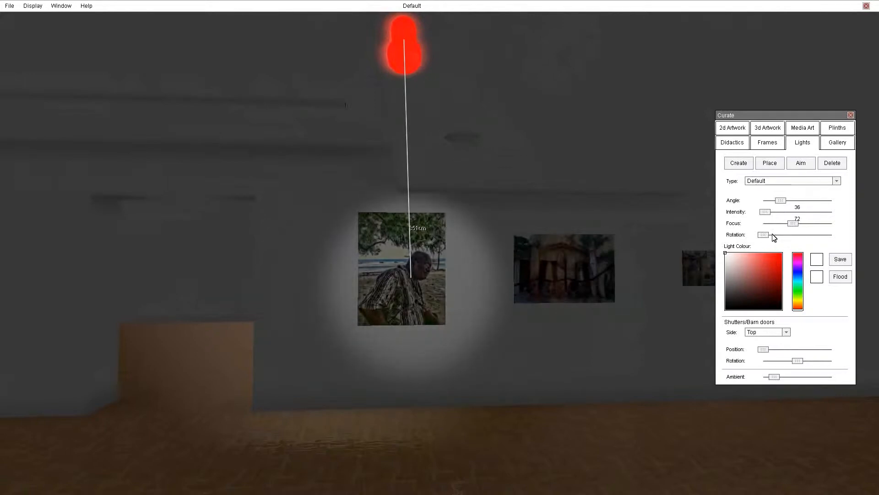
pyautogui.moveTo(796, 225)
pyautogui.mouseDown()
pyautogui.moveTo(783, 225)
pyautogui.moveTo(809, 222)
pyautogui.moveTo(801, 224)
pyautogui.mouseUp()
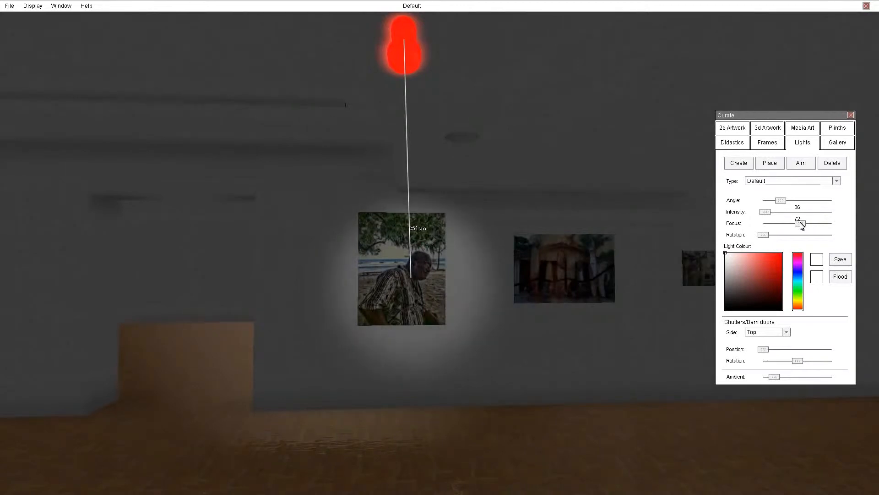
pyautogui.moveTo(773, 377); pyautogui.dragTo(795, 377)
pyautogui.moveTo(402, 48); pyautogui.dragTo(426, 64)
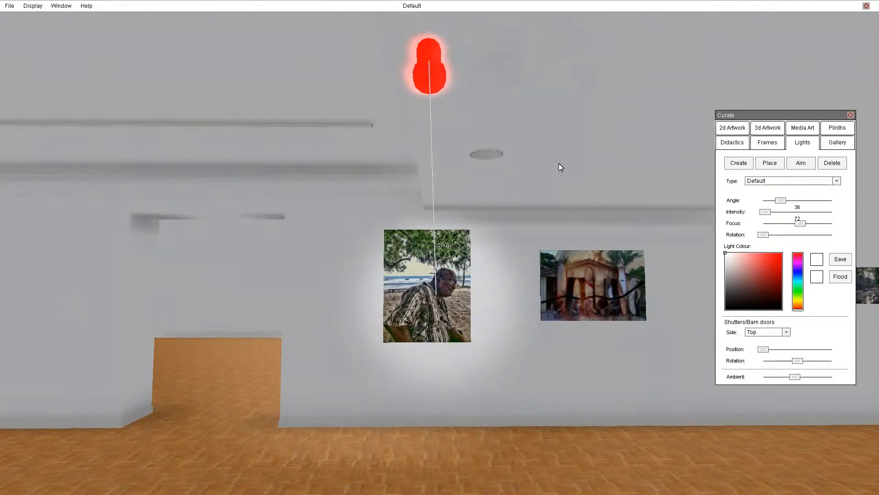
# Step: Switch the portrait light to Selecon Display LED Profile, widen its angle to 37, and trim with the shutter
pyautogui.click(778, 181)
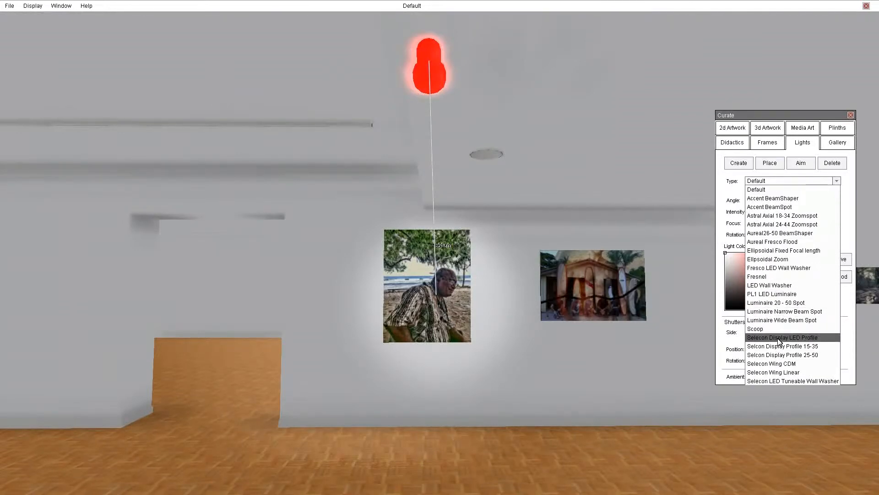
pyautogui.click(762, 339)
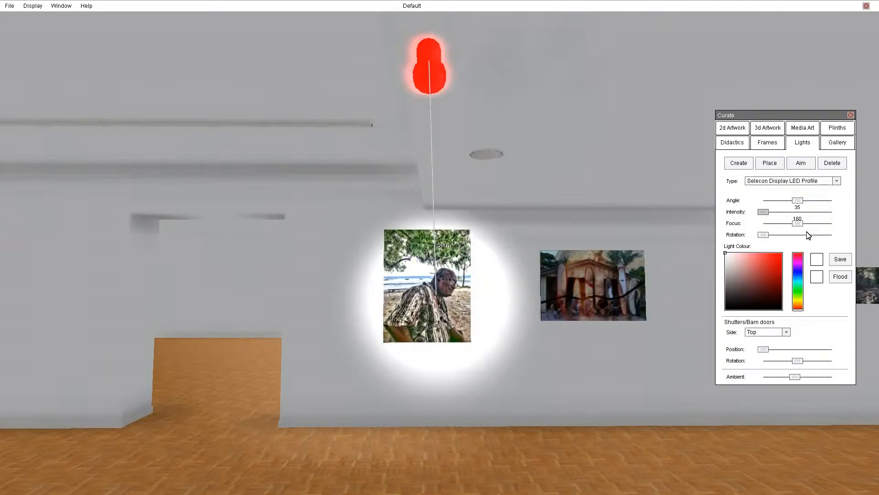
pyautogui.moveTo(798, 202); pyautogui.dragTo(826, 223)
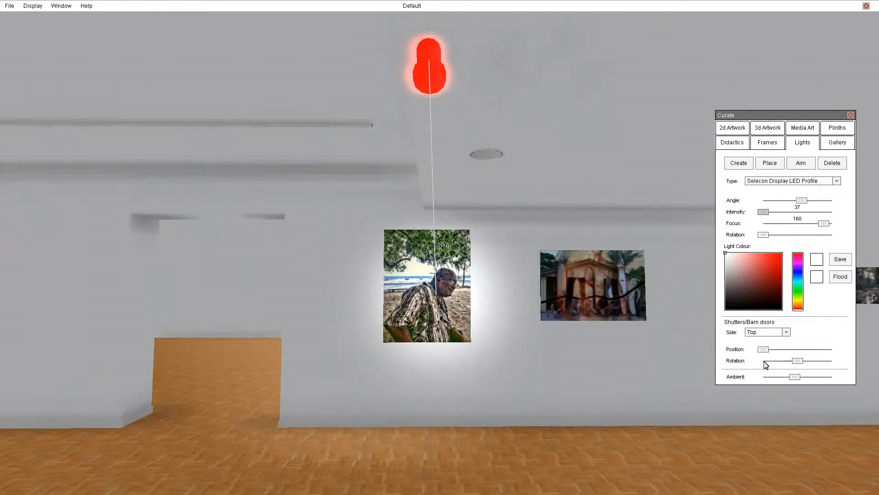
pyautogui.moveTo(763, 350)
pyautogui.mouseDown()
pyautogui.moveTo(807, 350)
pyautogui.moveTo(755, 356)
pyautogui.mouseUp()
# Step: Lower the ambient light, soften the focus, and bring the top and bottom shutters into the beam
pyautogui.moveTo(796, 379); pyautogui.dragTo(772, 379)
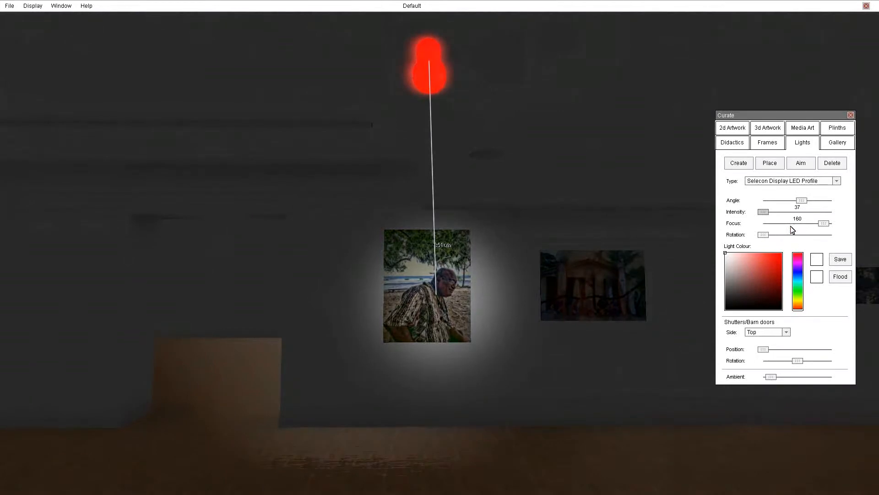
pyautogui.moveTo(824, 223); pyautogui.dragTo(782, 223)
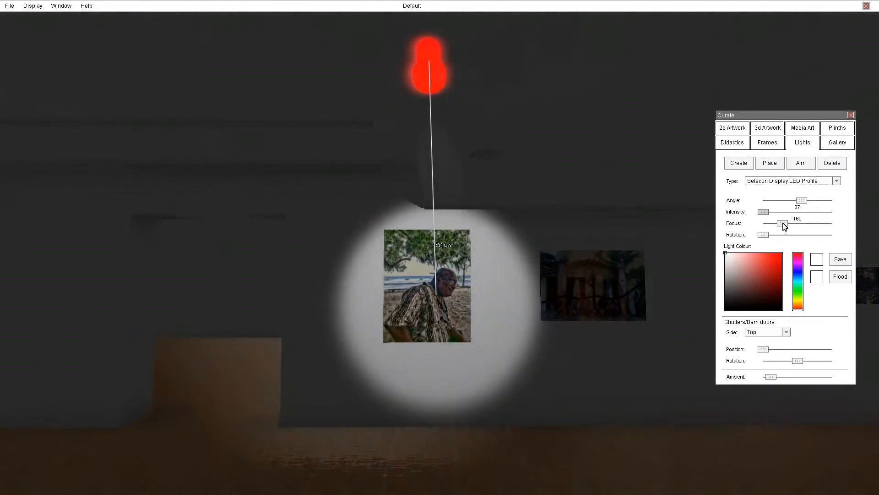
pyautogui.moveTo(766, 350)
pyautogui.mouseDown()
pyautogui.moveTo(801, 349)
pyautogui.moveTo(779, 351)
pyautogui.mouseUp()
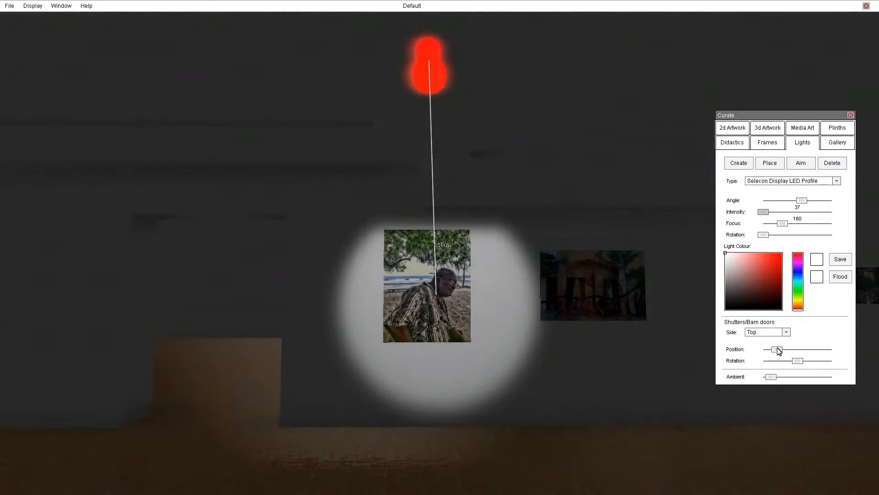
pyautogui.click(780, 333)
pyautogui.click(765, 351)
pyautogui.moveTo(767, 350); pyautogui.dragTo(784, 348)
# Step: Push the left and right shutters in so the beam frames the portrait as a rectangle
pyautogui.click(772, 333)
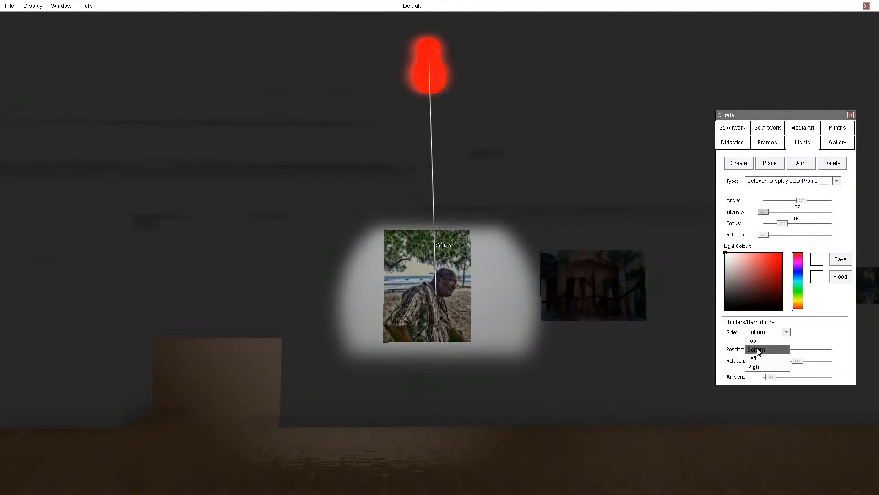
pyautogui.click(756, 358)
pyautogui.moveTo(765, 349); pyautogui.dragTo(780, 346)
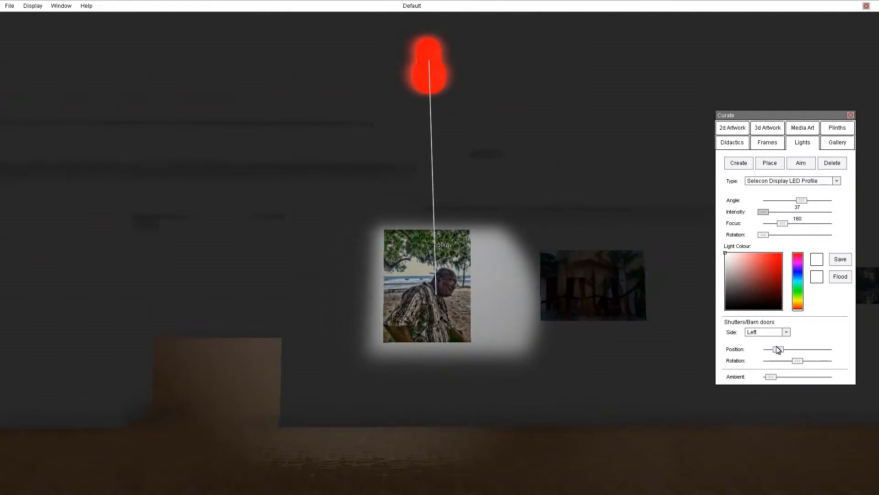
pyautogui.click(774, 335)
pyautogui.click(776, 366)
pyautogui.moveTo(763, 350); pyautogui.dragTo(792, 375)
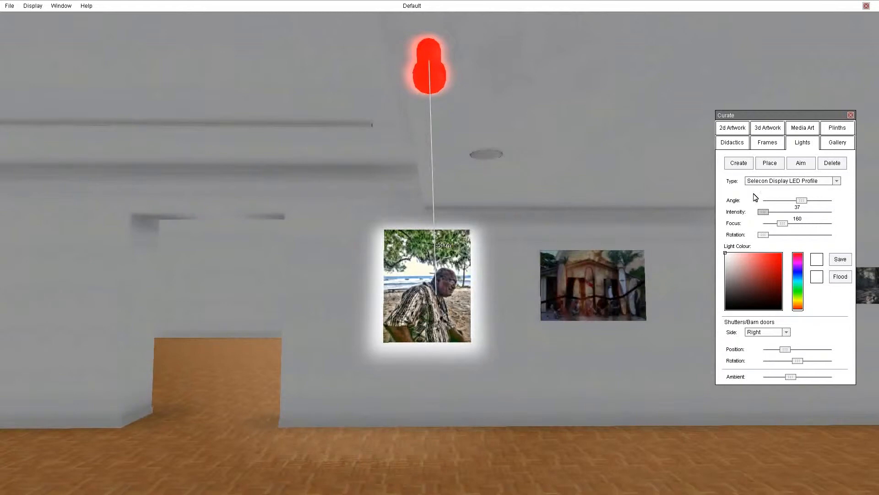
pyautogui.click(781, 182)
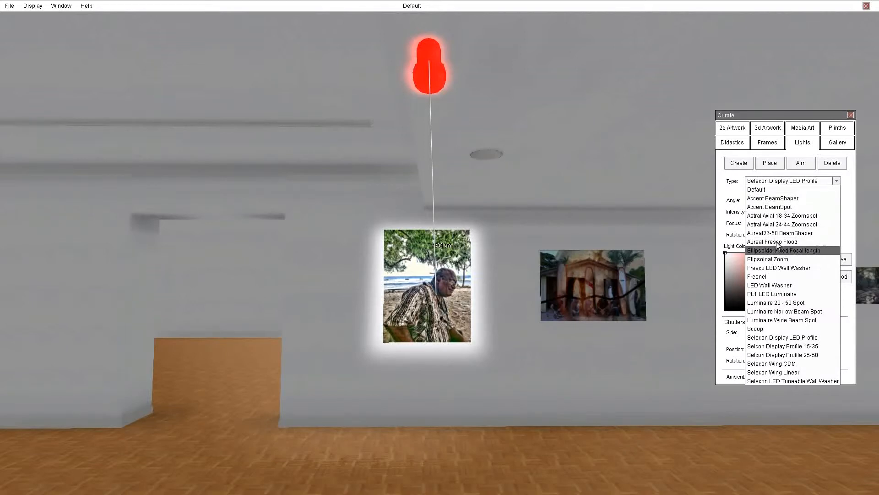
# Step: Try the Fresnel type, then settle on Selcon Display Profile 25-50 for the portrait light
pyautogui.click(763, 277)
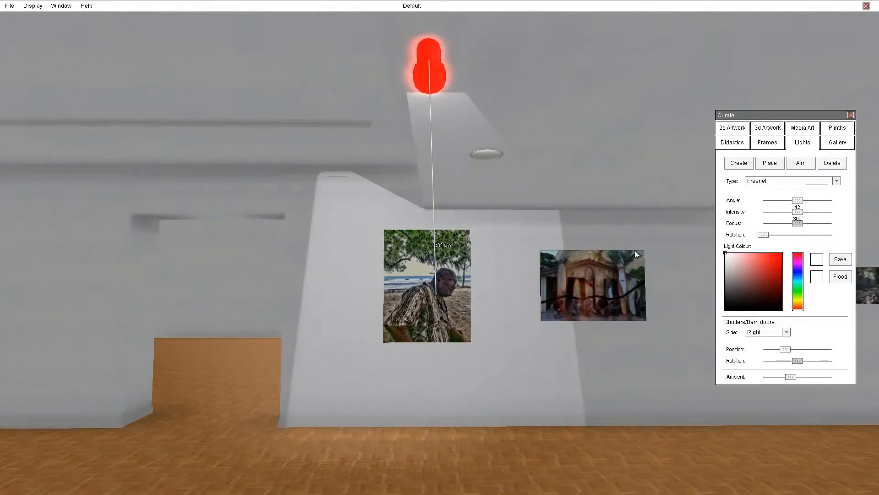
pyautogui.click(777, 181)
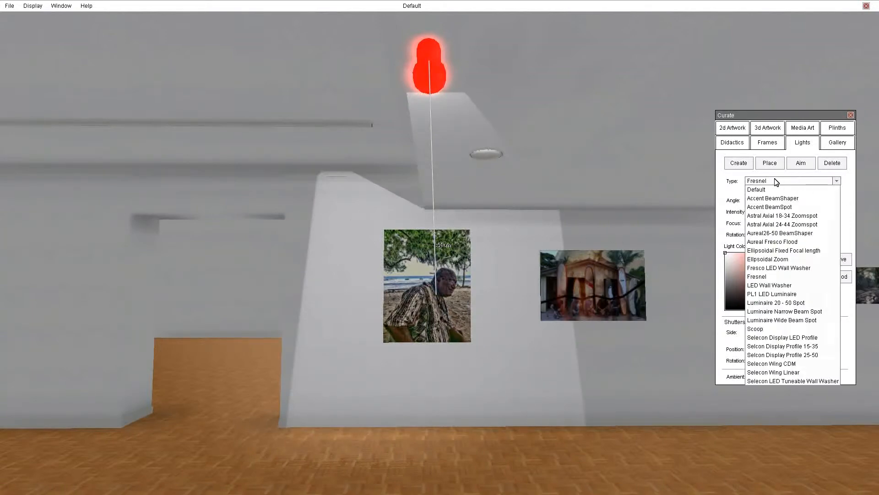
pyautogui.click(774, 355)
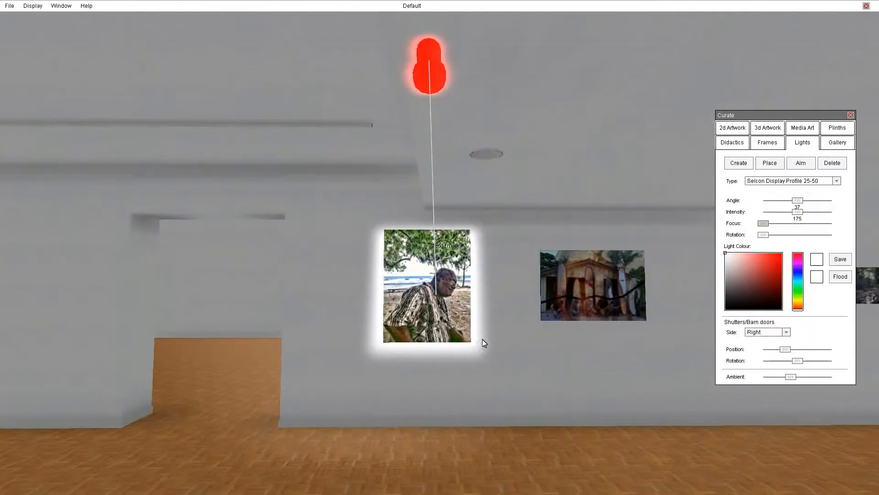
pyautogui.moveTo(513, 356); pyautogui.dragTo(498, 343)
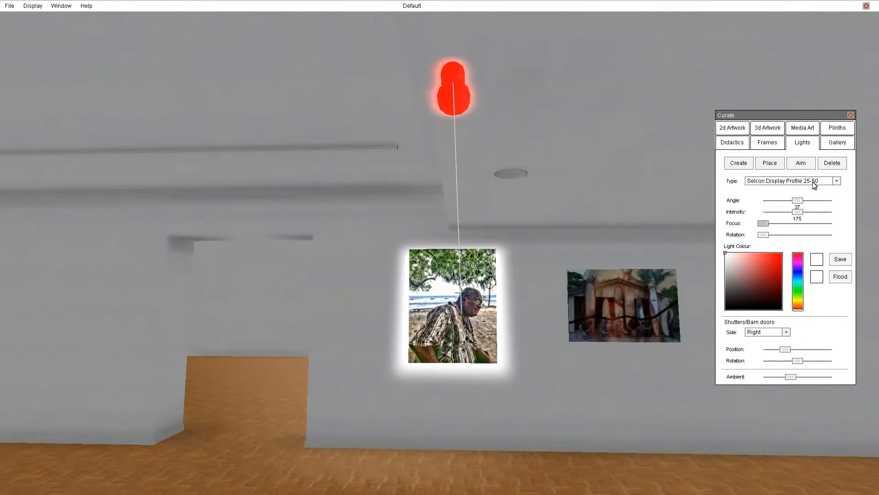
# Step: Create a ceiling light aimed at the picture of the building with surfboards
pyautogui.click(743, 163)
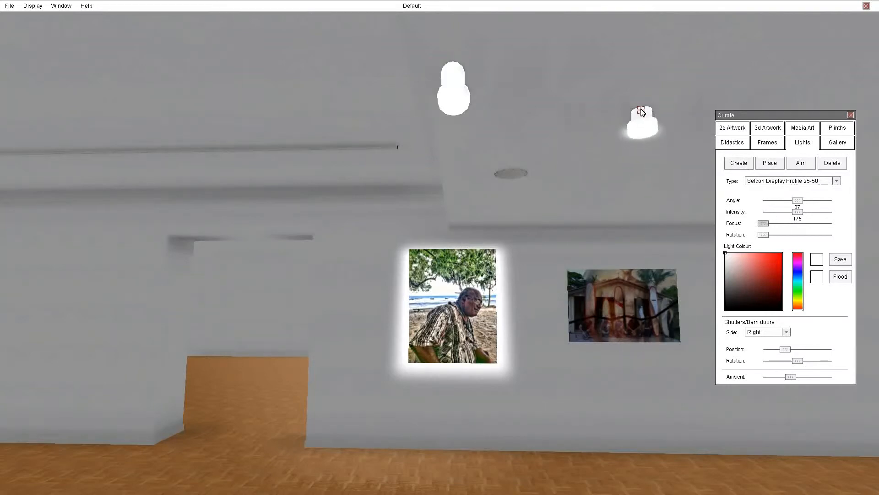
pyautogui.click(623, 66)
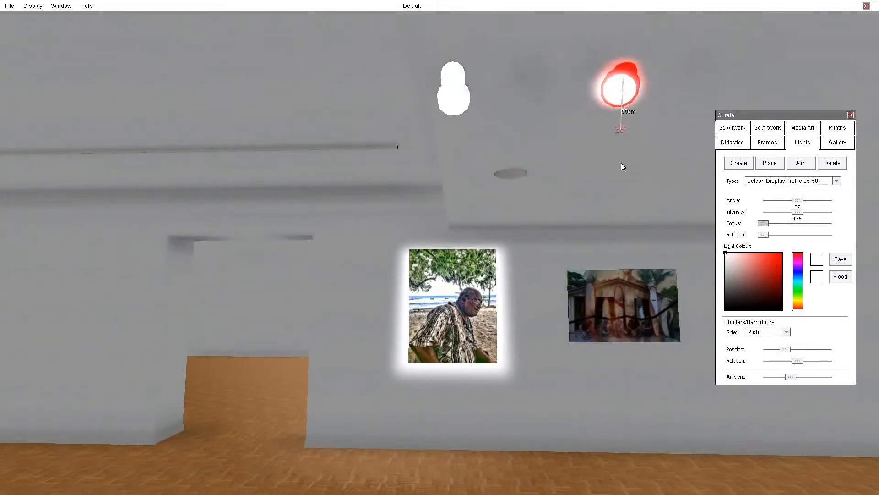
pyautogui.click(626, 312)
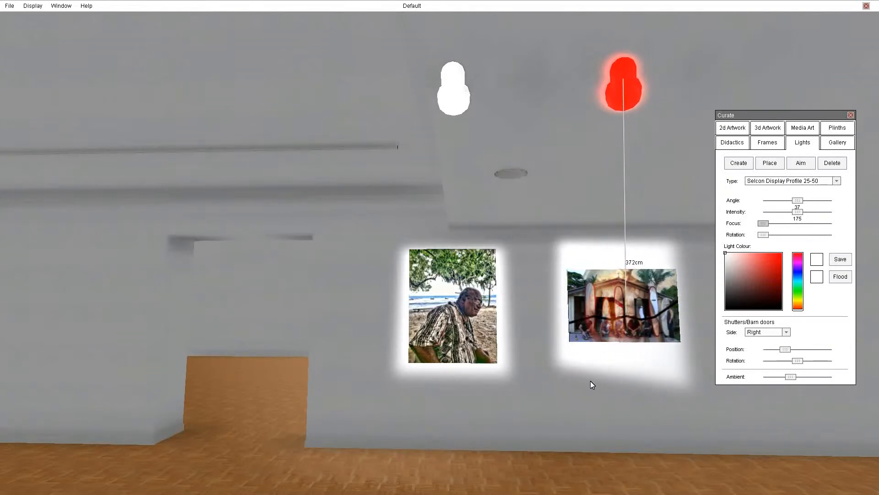
pyautogui.press('Right')
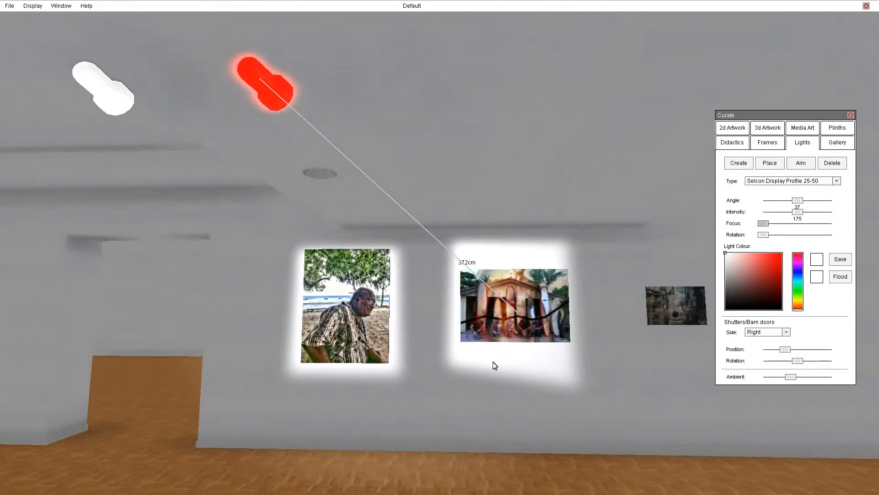
# Step: Add a second light aimed at the neighbouring picture further to the right
pyautogui.click(746, 164)
pyautogui.click(678, 313)
pyautogui.press('Right')
pyautogui.moveTo(650, 393)
pyautogui.mouseDown(button='right')
pyautogui.moveTo(347, 390)
pyautogui.moveTo(215, 395)
pyautogui.moveTo(152, 409)
pyautogui.mouseUp(button='right')
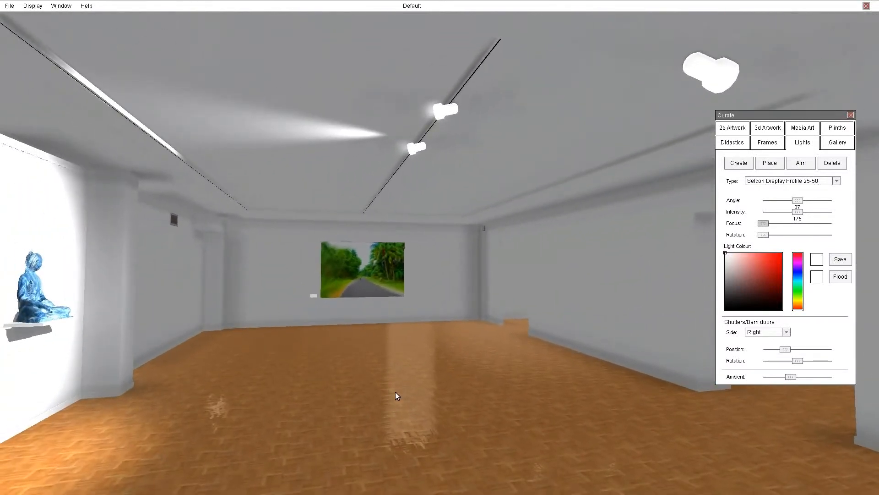
# Step: Turn to face a bare wall and reset the light type to Default
pyautogui.moveTo(421, 373); pyautogui.dragTo(405, 401, button='right')
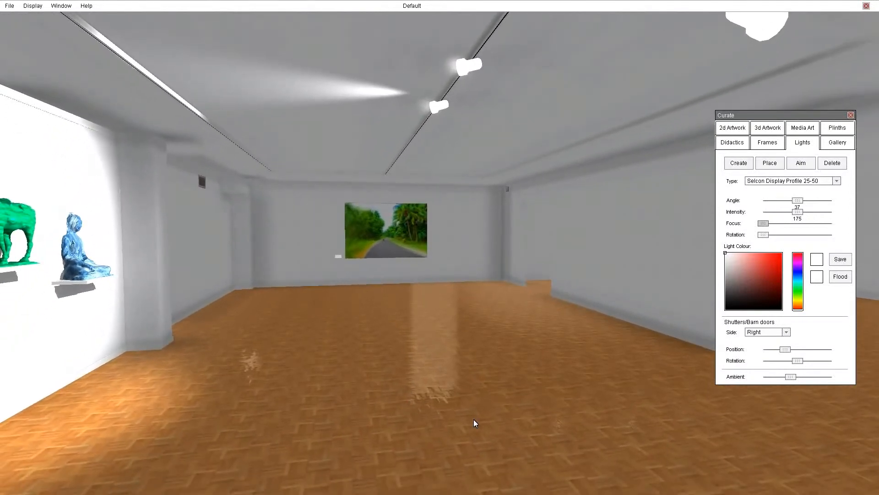
pyautogui.moveTo(488, 434); pyautogui.dragTo(858, 427, button='right')
pyautogui.moveTo(501, 383); pyautogui.dragTo(522, 381, button='right')
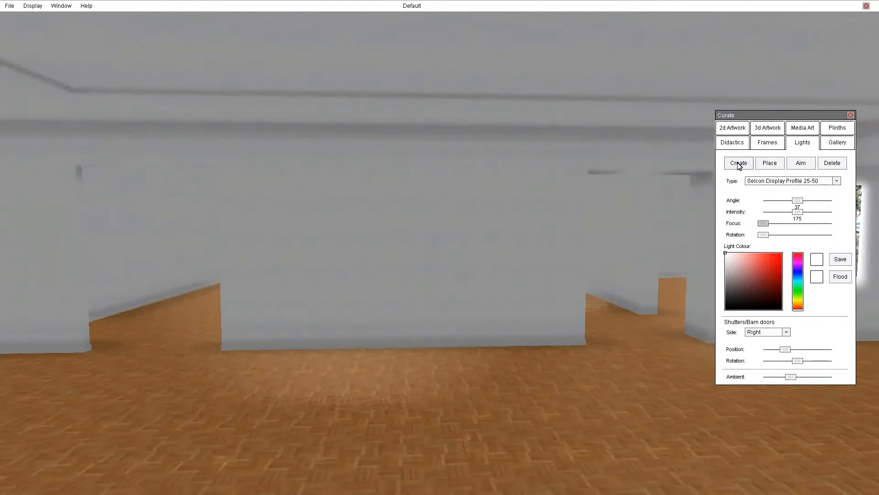
pyautogui.click(776, 181)
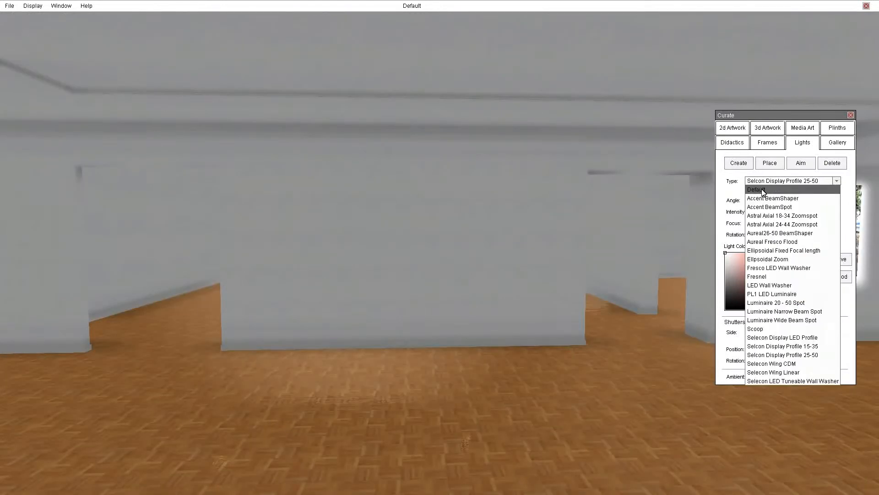
pyautogui.click(764, 191)
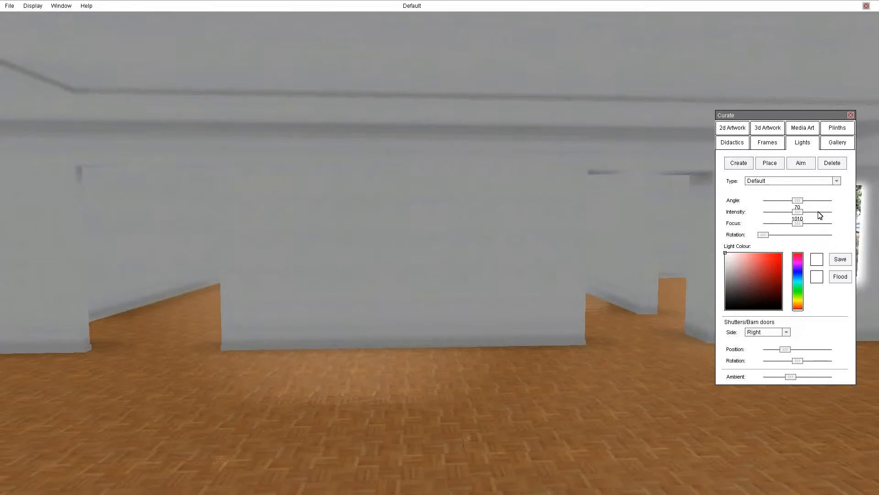
# Step: Hang a Default ceiling light aimed at the bare wall with a 39 beam angle and adjusted right barn door
pyautogui.click(731, 168)
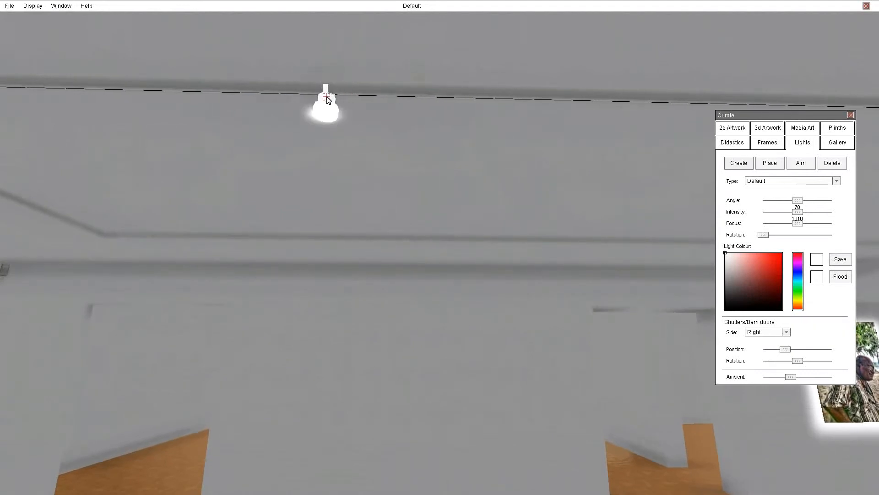
pyautogui.click(327, 98)
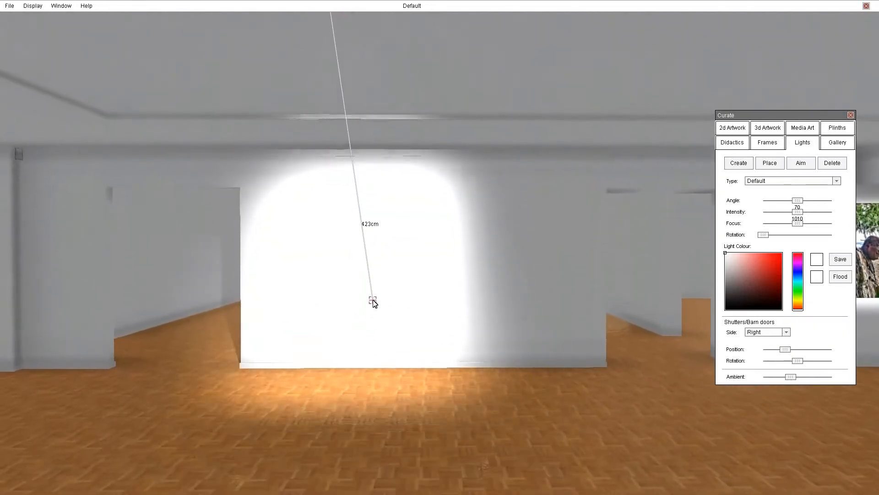
pyautogui.click(393, 270)
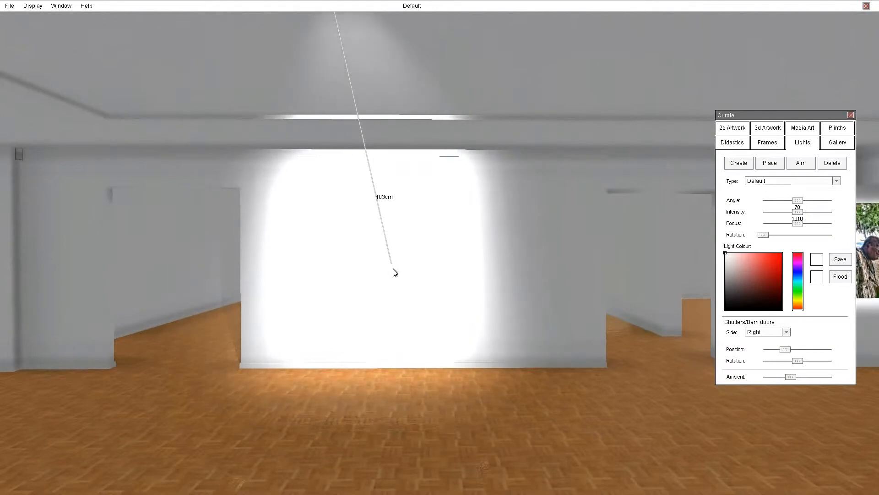
pyautogui.moveTo(799, 199); pyautogui.dragTo(785, 201)
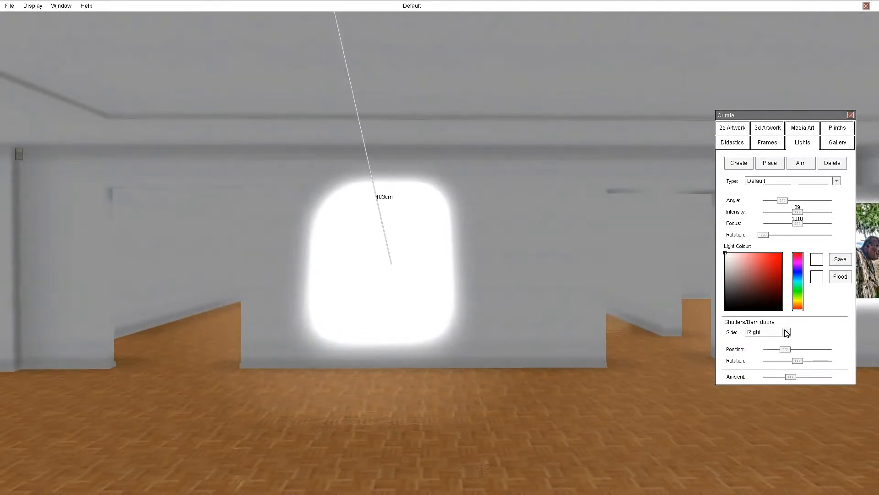
pyautogui.moveTo(785, 349); pyautogui.dragTo(768, 350)
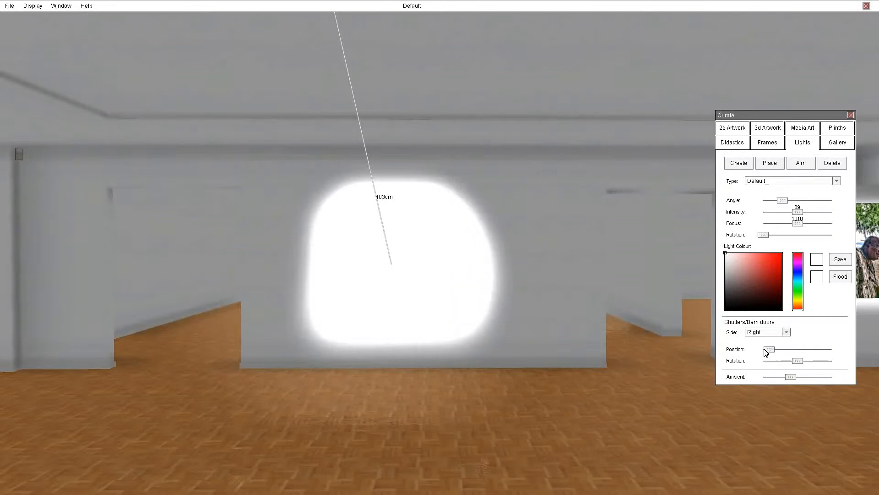
# Step: Open the bottom and left barn doors and narrow the angle to 18 for a small round spot
pyautogui.click(786, 332)
pyautogui.click(753, 341)
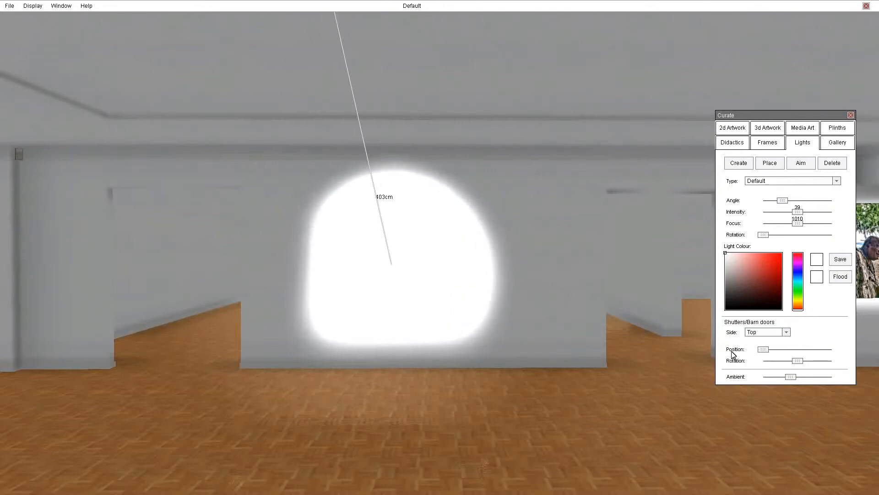
pyautogui.click(786, 332)
pyautogui.click(760, 349)
pyautogui.moveTo(785, 350); pyautogui.dragTo(737, 352)
pyautogui.click(786, 332)
pyautogui.click(763, 359)
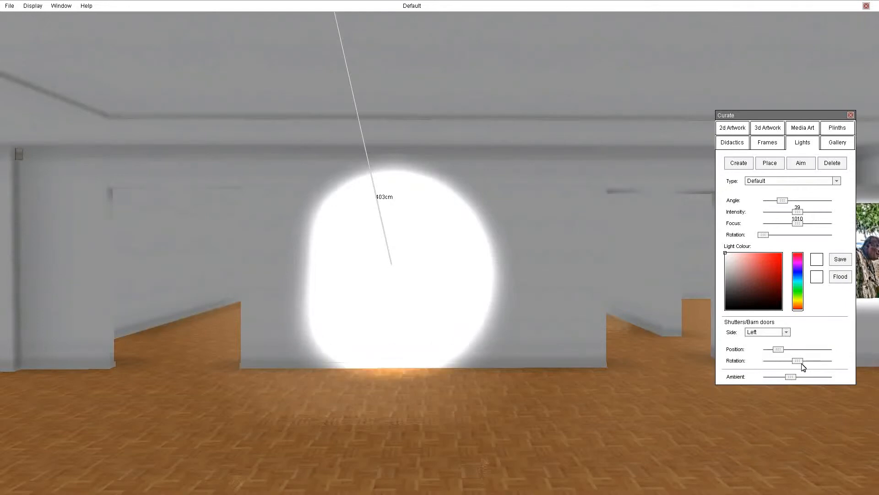
pyautogui.moveTo(779, 349); pyautogui.dragTo(725, 354)
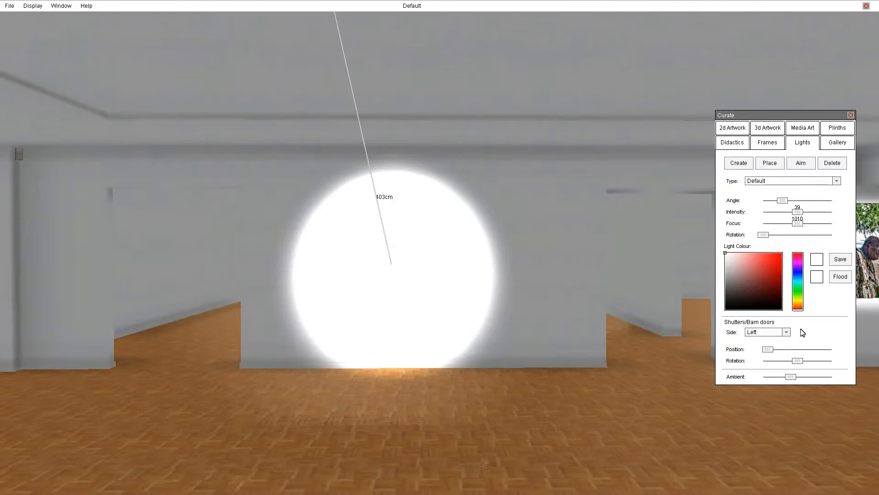
pyautogui.moveTo(493, 287)
pyautogui.mouseDown(button='right')
pyautogui.moveTo(481, 273)
pyautogui.moveTo(496, 293)
pyautogui.mouseUp(button='right')
pyautogui.moveTo(787, 204); pyautogui.dragTo(773, 204)
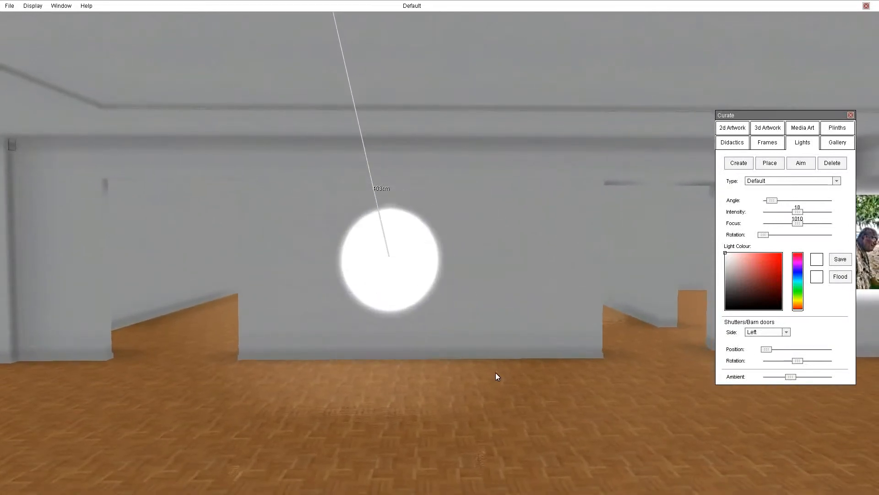
# Step: Tint the bare-wall spotlight a green-cyan and lower its intensity for a softer glow
pyautogui.click(725, 255)
pyautogui.moveTo(726, 258)
pyautogui.mouseDown()
pyautogui.moveTo(744, 272)
pyautogui.moveTo(799, 281)
pyautogui.mouseUp()
pyautogui.click(797, 296)
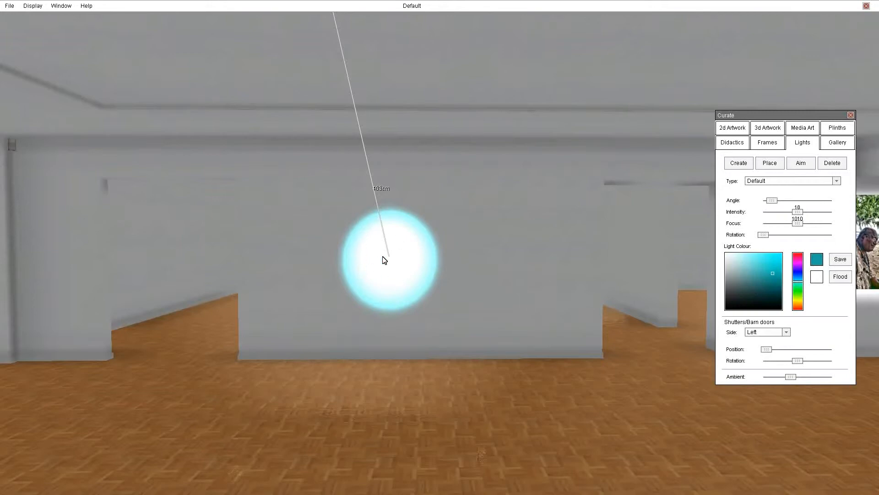
pyautogui.moveTo(798, 212); pyautogui.dragTo(772, 215)
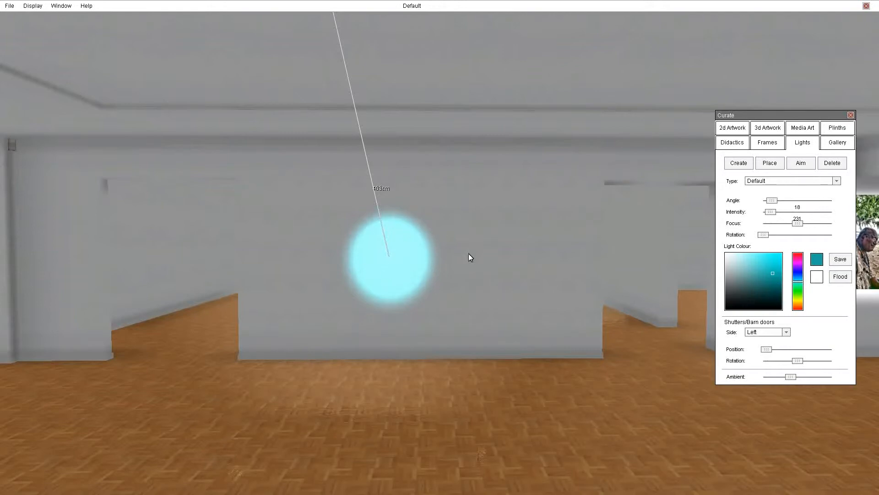
pyautogui.moveTo(426, 337); pyautogui.dragTo(387, 296, button='right')
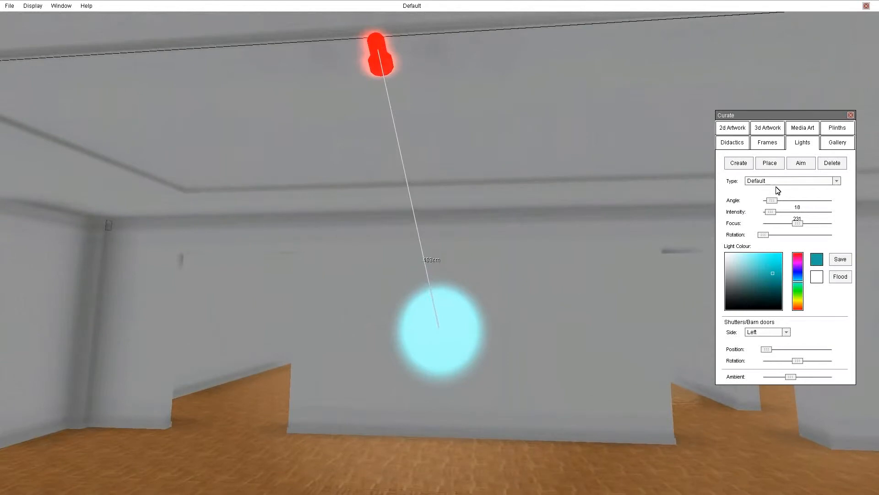
# Step: Add a red ceiling spotlight aimed just beside the cyan wall spot
pyautogui.click(739, 164)
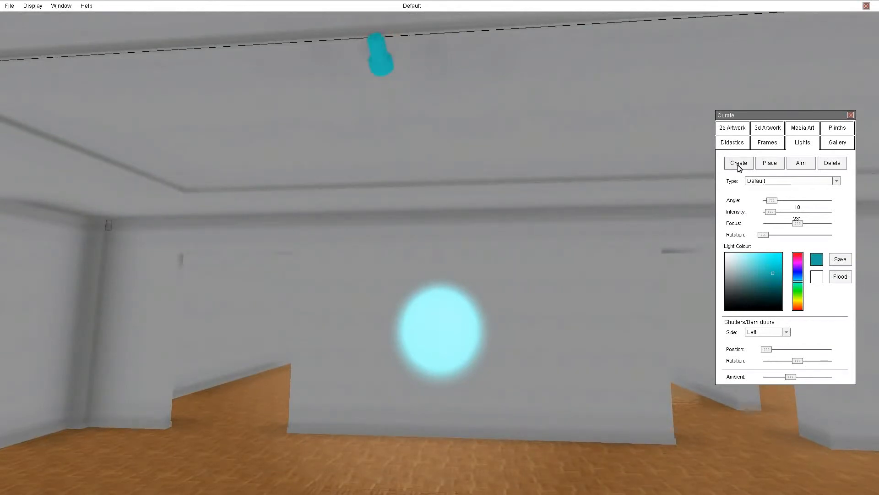
pyautogui.click(582, 28)
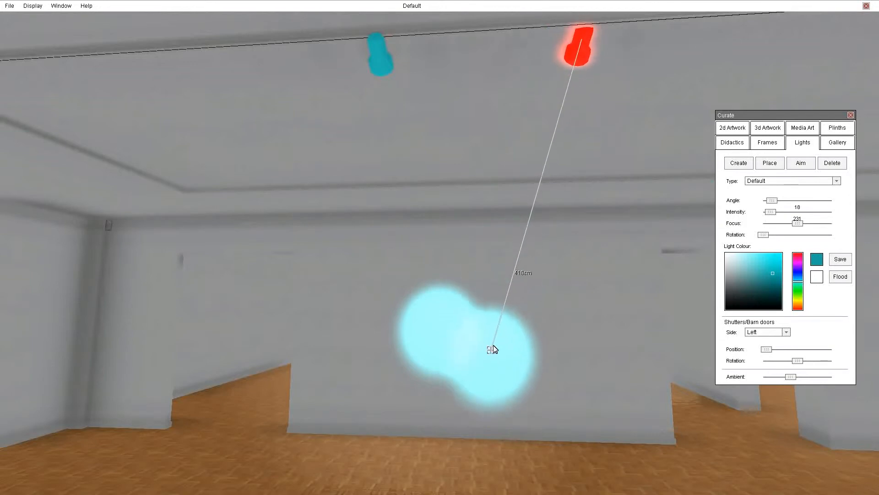
pyautogui.click(478, 328)
pyautogui.moveTo(799, 262); pyautogui.dragTo(799, 249)
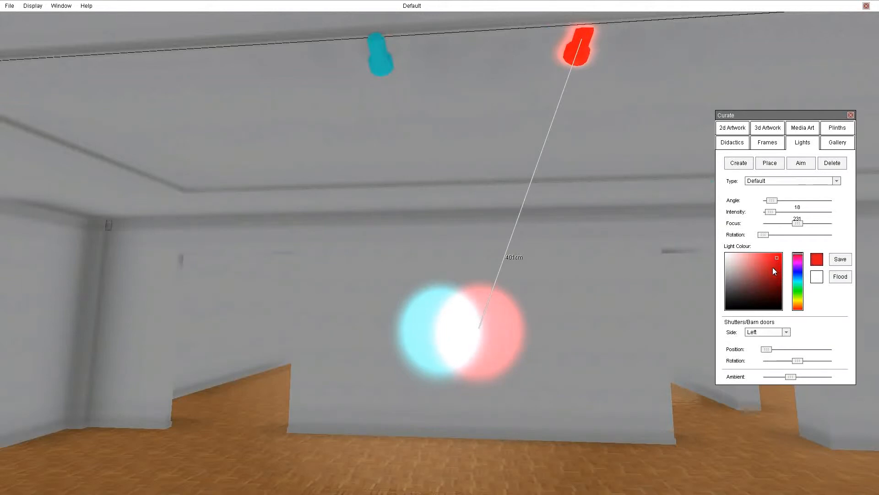
# Step: Add a slightly dimmed green ceiling spotlight aimed below the cyan and red spots
pyautogui.click(739, 163)
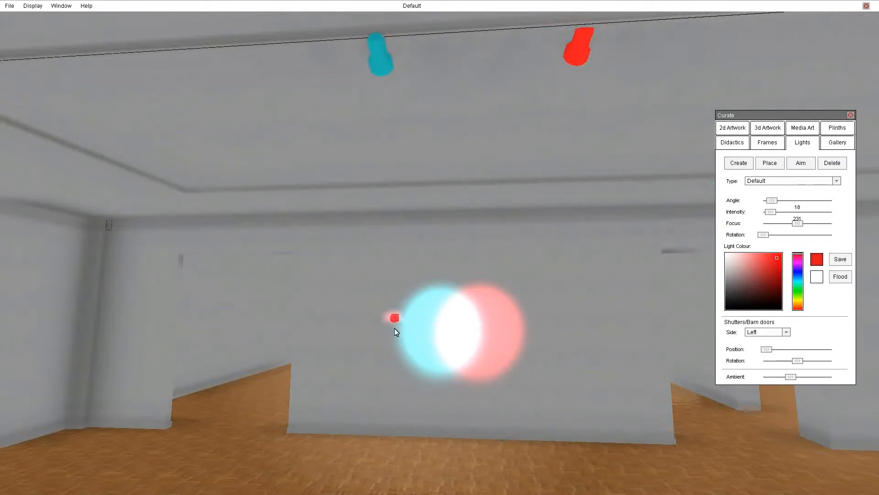
pyautogui.click(463, 32)
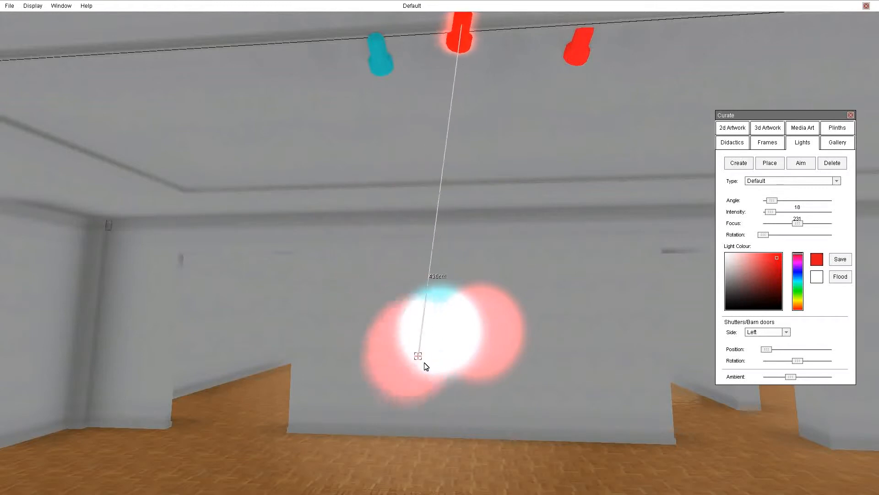
pyautogui.click(453, 373)
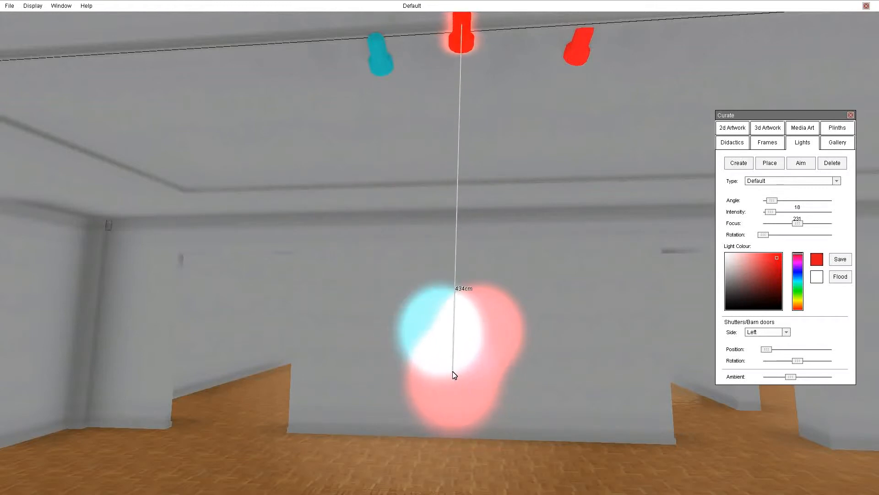
pyautogui.click(798, 290)
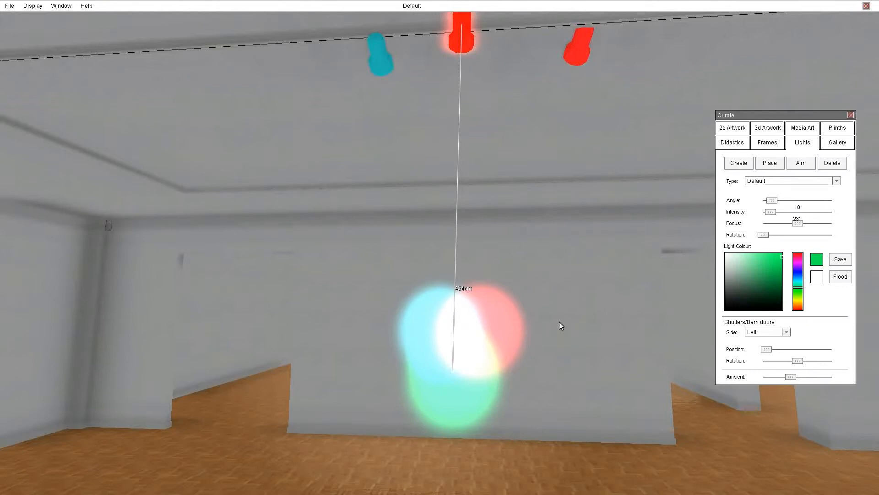
pyautogui.moveTo(771, 212); pyautogui.dragTo(771, 215)
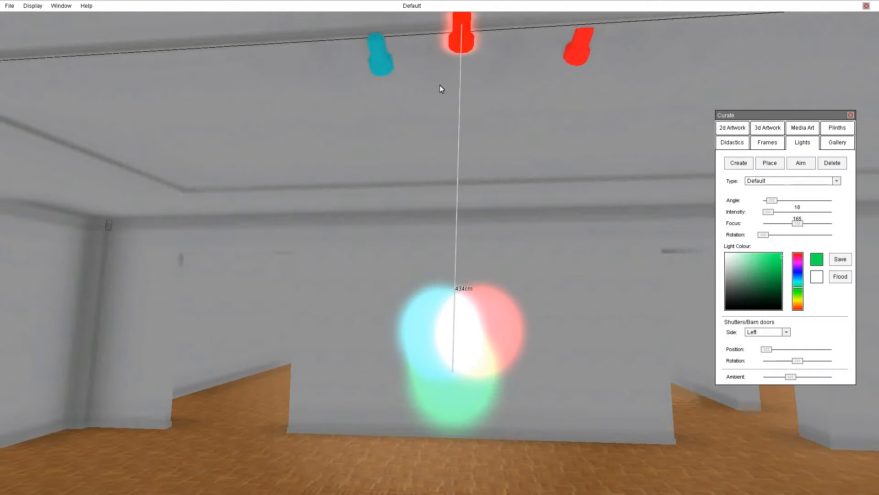
# Step: Fine-tune the intensity of the cyan and red ceiling lights
pyautogui.click(381, 62)
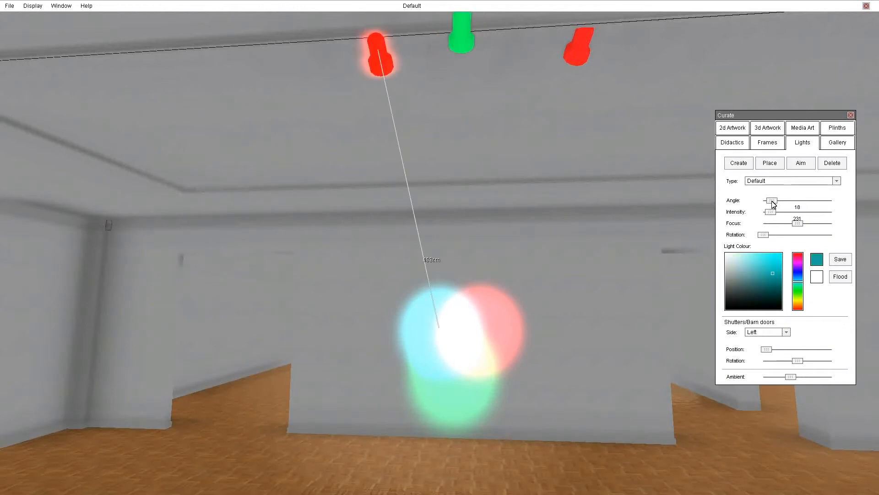
pyautogui.moveTo(773, 213); pyautogui.dragTo(780, 210)
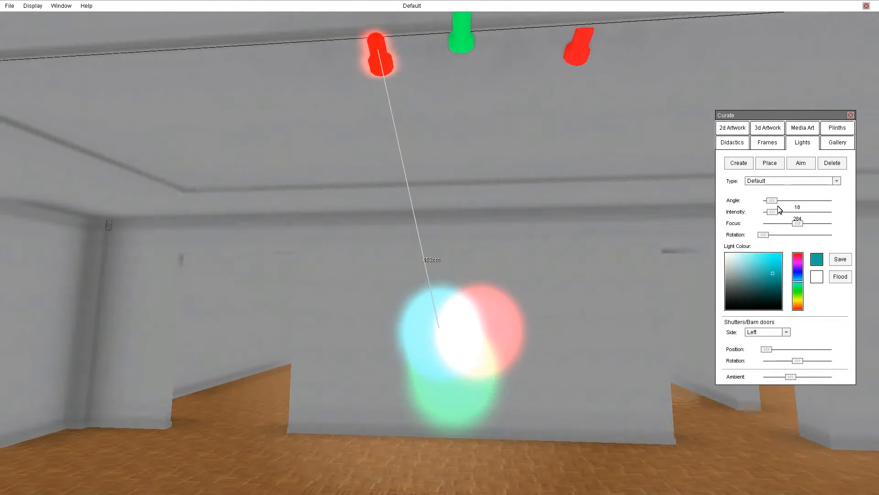
pyautogui.click(577, 50)
pyautogui.moveTo(773, 213)
pyautogui.mouseDown()
pyautogui.moveTo(764, 212)
pyautogui.moveTo(772, 209)
pyautogui.mouseUp()
# Step: Re-aim the cyan spotlight onto the wall for an even blend and save cyan as a preset
pyautogui.moveTo(525, 383); pyautogui.dragTo(573, 381, button='right')
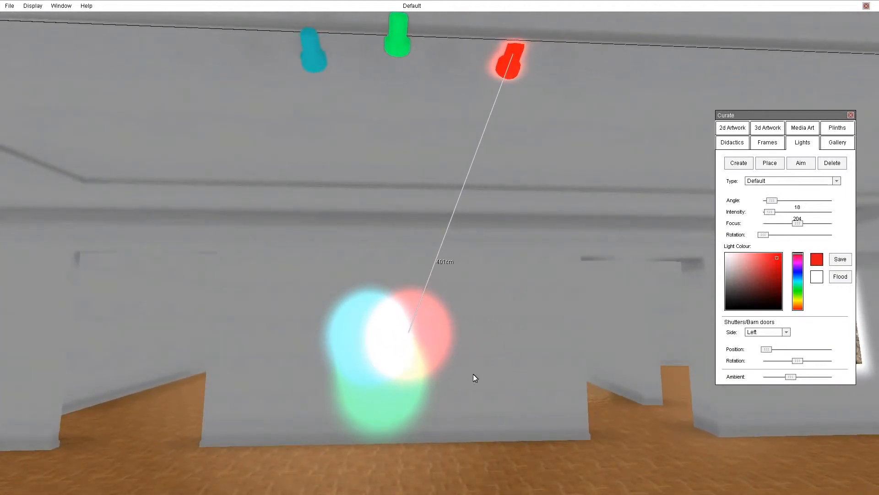
pyautogui.moveTo(439, 358); pyautogui.dragTo(593, 380, button='right')
pyautogui.press('a')
pyautogui.press('s')
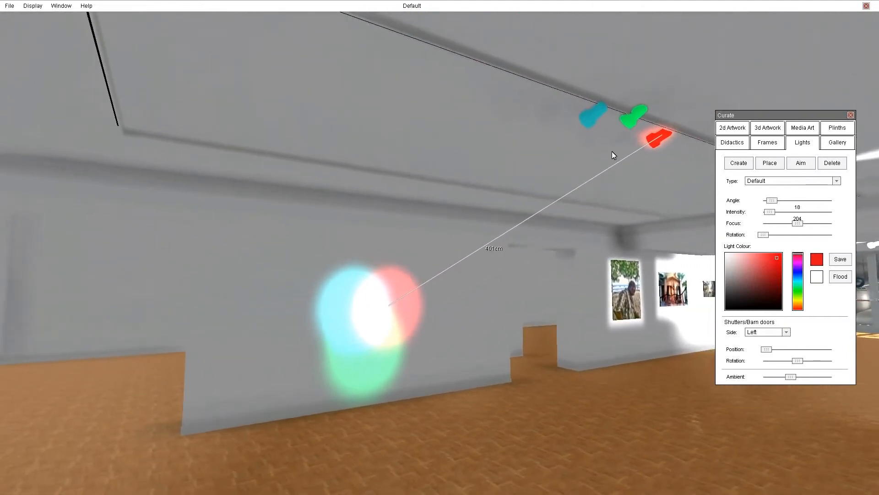
pyautogui.click(633, 118)
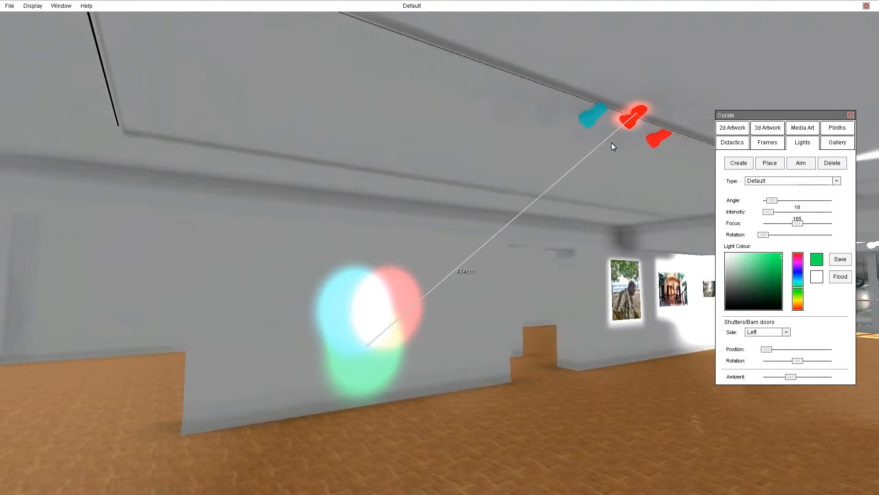
pyautogui.click(589, 117)
pyautogui.moveTo(479, 304); pyautogui.dragTo(508, 297, button='right')
pyautogui.moveTo(532, 381); pyautogui.dragTo(482, 412, button='right')
pyautogui.moveTo(543, 400); pyautogui.dragTo(453, 414, button='right')
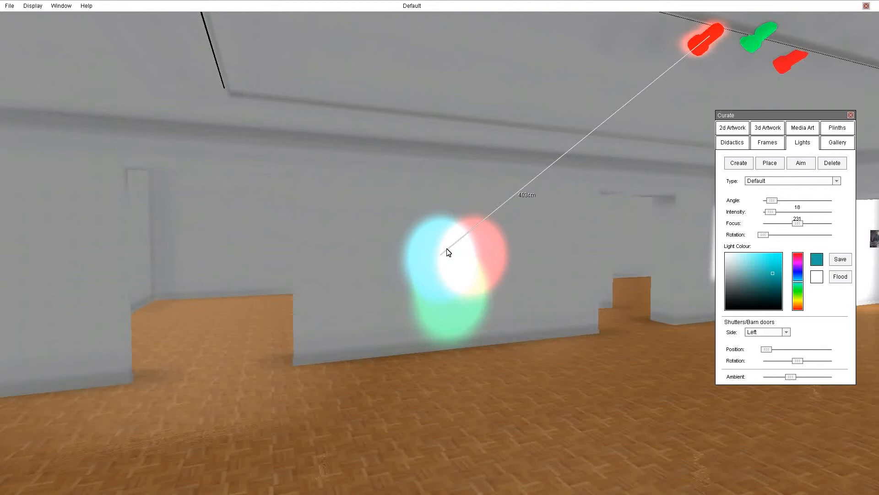
pyautogui.click(802, 163)
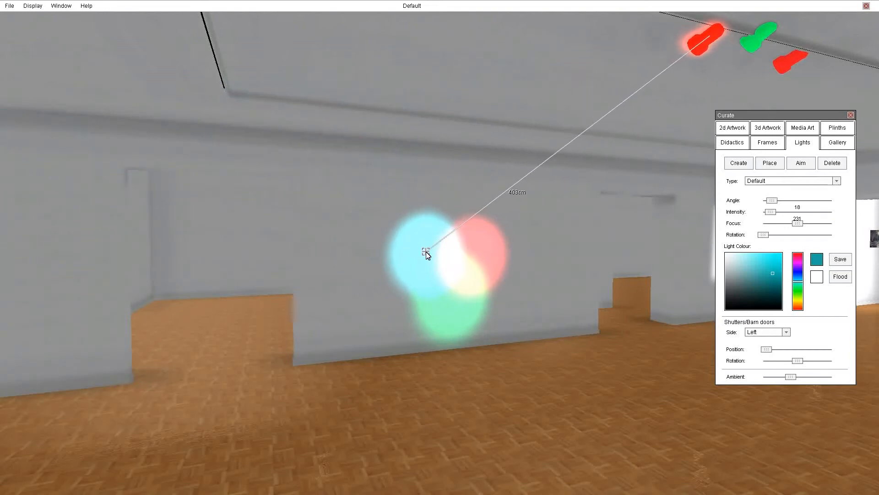
pyautogui.click(427, 252)
pyautogui.click(841, 260)
# Step: Add a ceiling spotlight aimed at the tropical road painting and apply the saved teal colour
pyautogui.click(740, 164)
pyautogui.moveTo(602, 385); pyautogui.dragTo(409, 315, button='right')
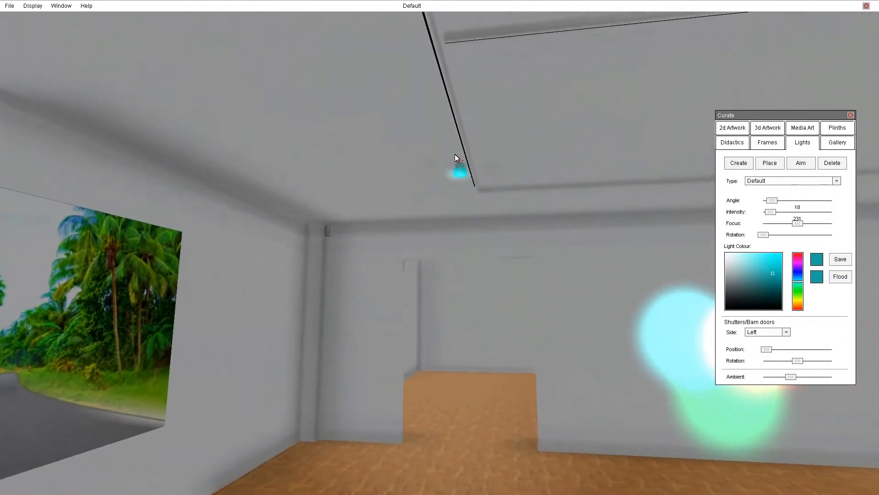
pyautogui.click(445, 97)
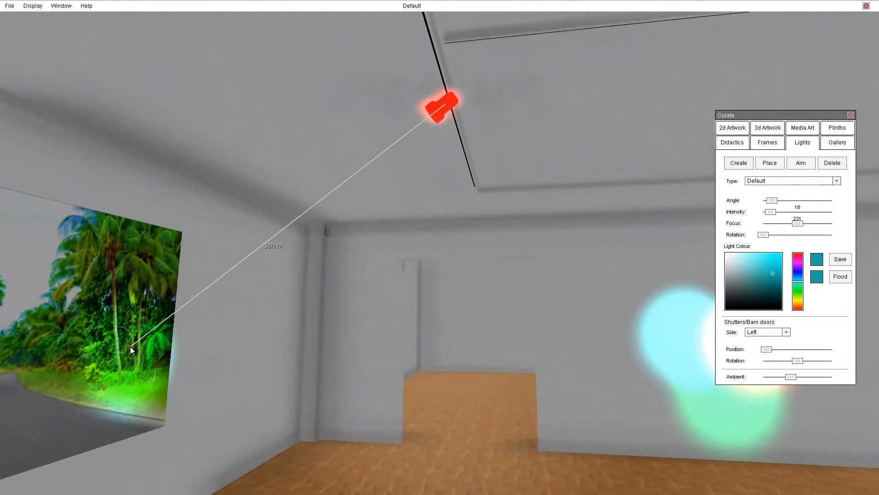
pyautogui.click(799, 256)
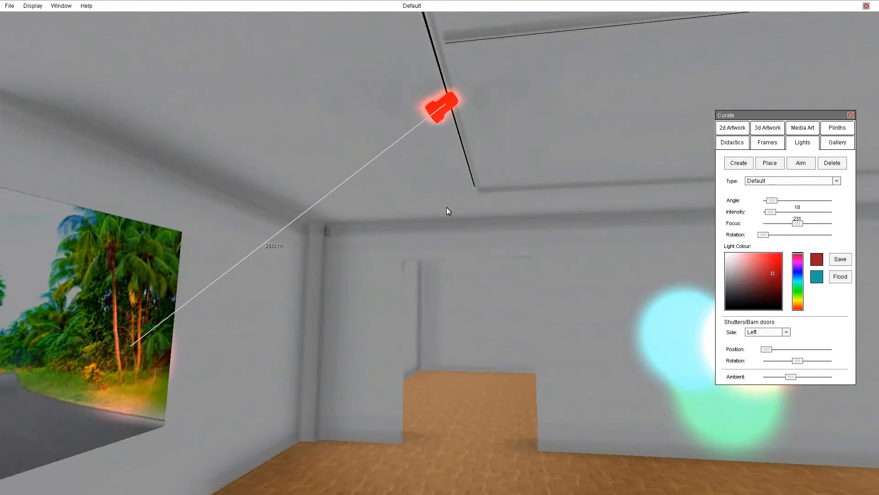
pyautogui.click(816, 278)
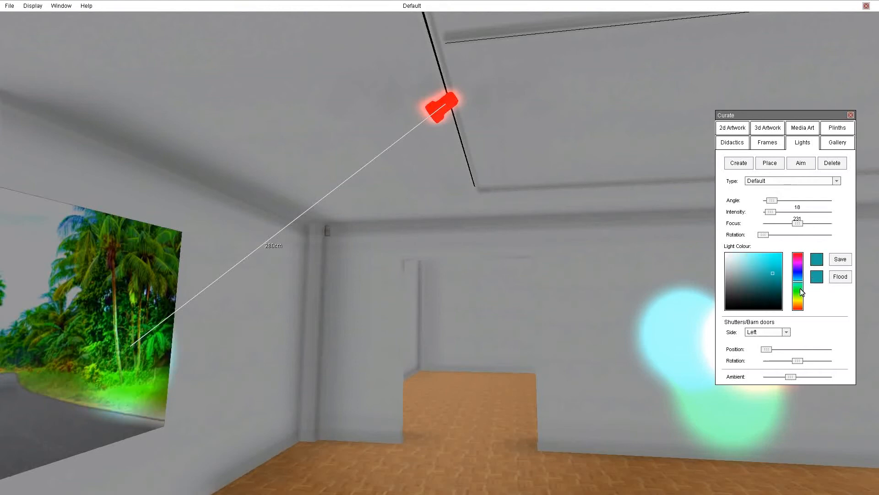
pyautogui.moveTo(213, 292); pyautogui.dragTo(276, 283, button='right')
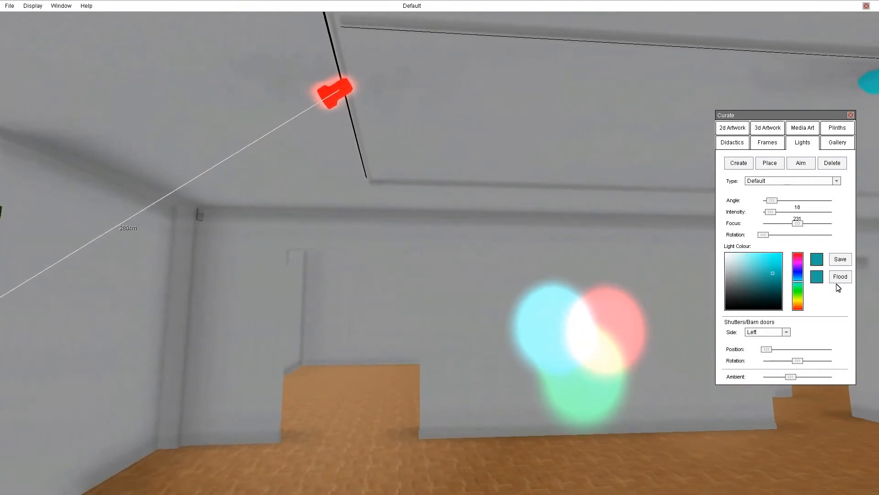
pyautogui.moveTo(340, 289); pyautogui.dragTo(456, 331, button='right')
# Step: Walk along the wall past the blended coloured spots to face the lit framed photographs
pyautogui.moveTo(530, 338); pyautogui.dragTo(485, 350, button='right')
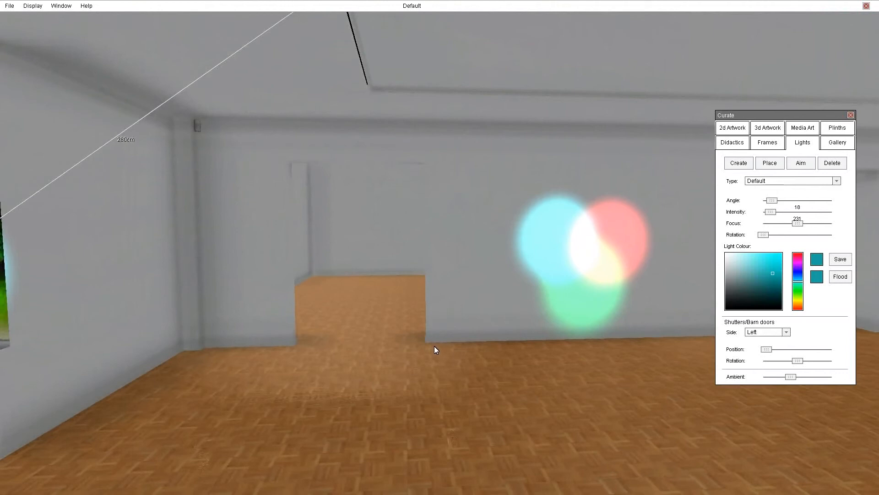
pyautogui.press('Right')
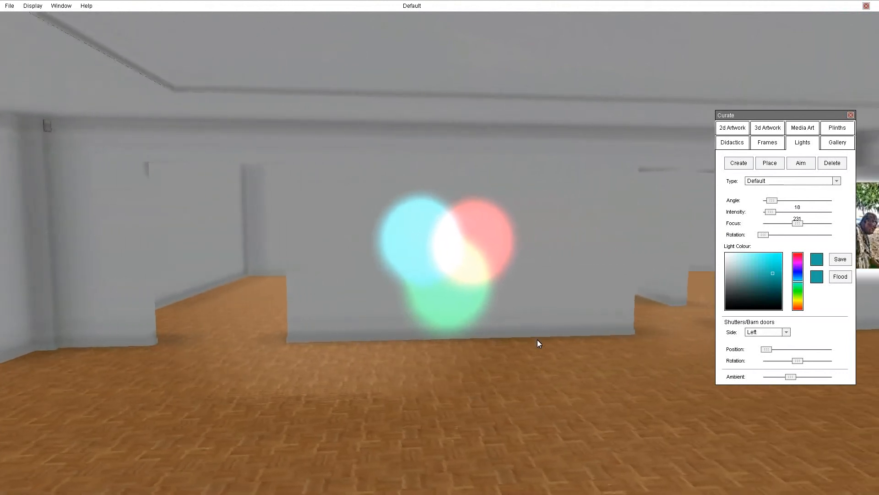
pyautogui.press('Right')
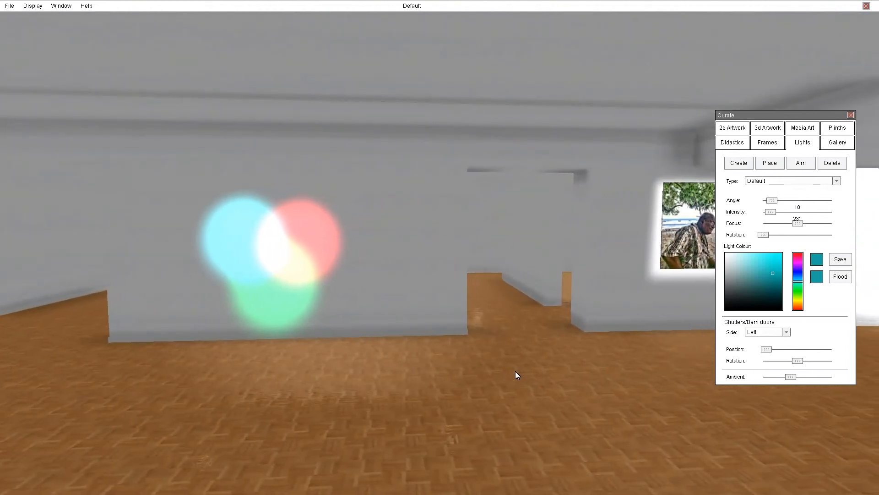
pyautogui.press('Up')
pyautogui.moveTo(515, 371)
pyautogui.mouseDown(button='right')
pyautogui.moveTo(438, 347)
pyautogui.moveTo(350, 350)
pyautogui.moveTo(286, 325)
pyautogui.moveTo(239, 331)
pyautogui.moveTo(240, 349)
pyautogui.moveTo(306, 355)
pyautogui.moveTo(314, 367)
pyautogui.moveTo(437, 348)
pyautogui.moveTo(431, 360)
pyautogui.moveTo(340, 357)
pyautogui.moveTo(667, 352)
pyautogui.moveTo(485, 350)
pyautogui.mouseUp(button='right')
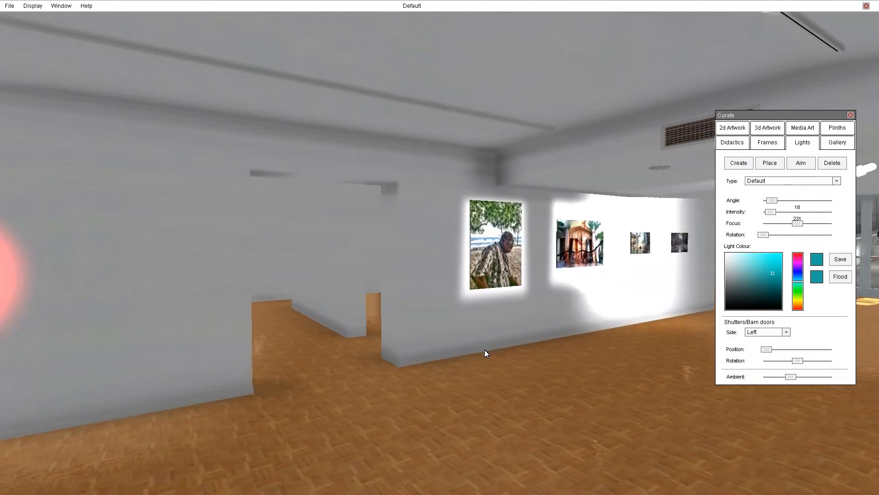